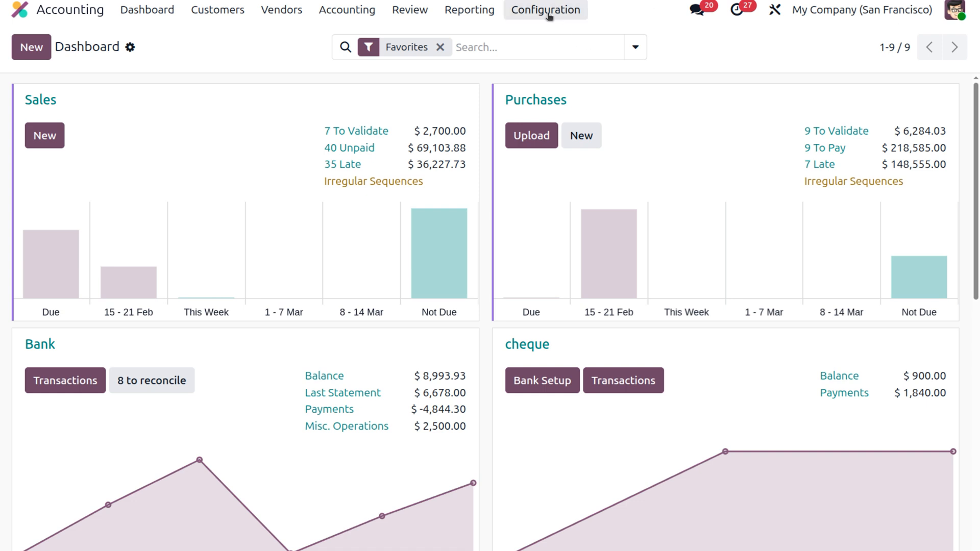
Open the chart of accounts and examine the listed accounts, especially the bank and cash ones
{"action": "left_click", "coordinate": [532, 9]}
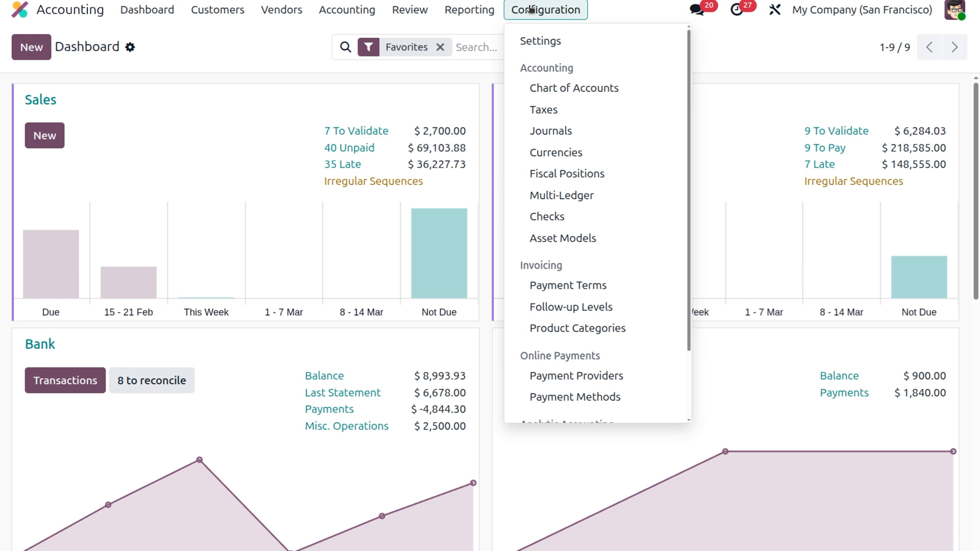
{"action": "left_click", "coordinate": [615, 88]}
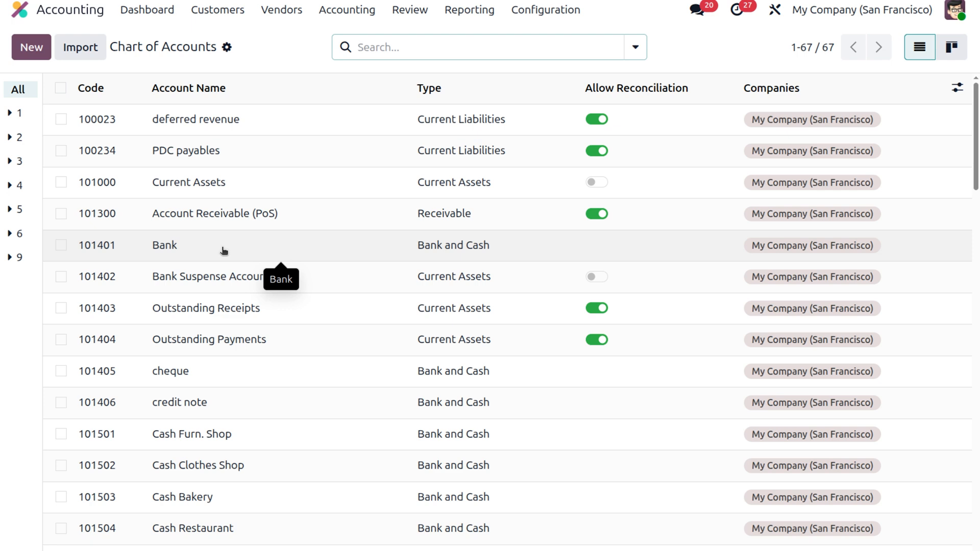
{"action": "scroll", "coordinate": [223, 250], "scroll_direction": "down", "scroll_amount": 7}
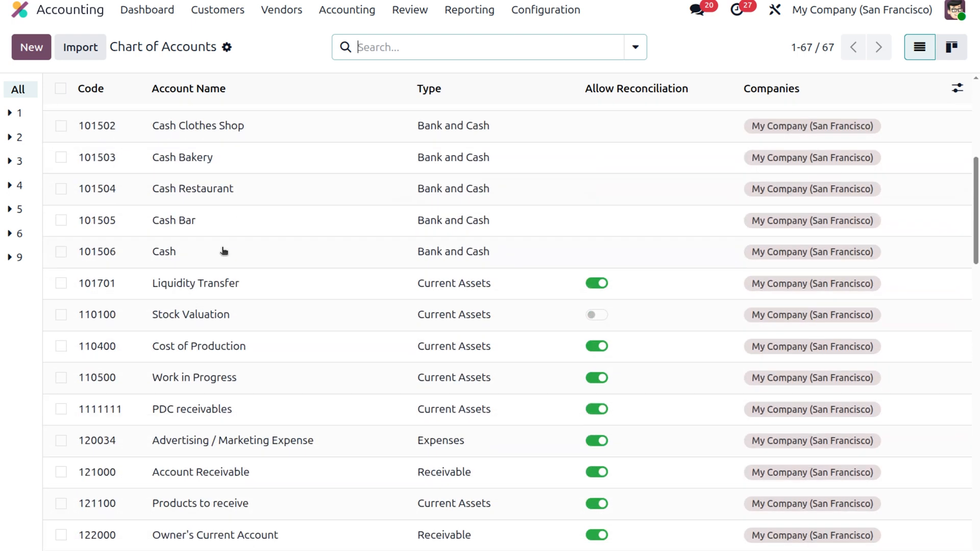
{"action": "scroll", "coordinate": [237, 258], "scroll_direction": "up", "scroll_amount": 7}
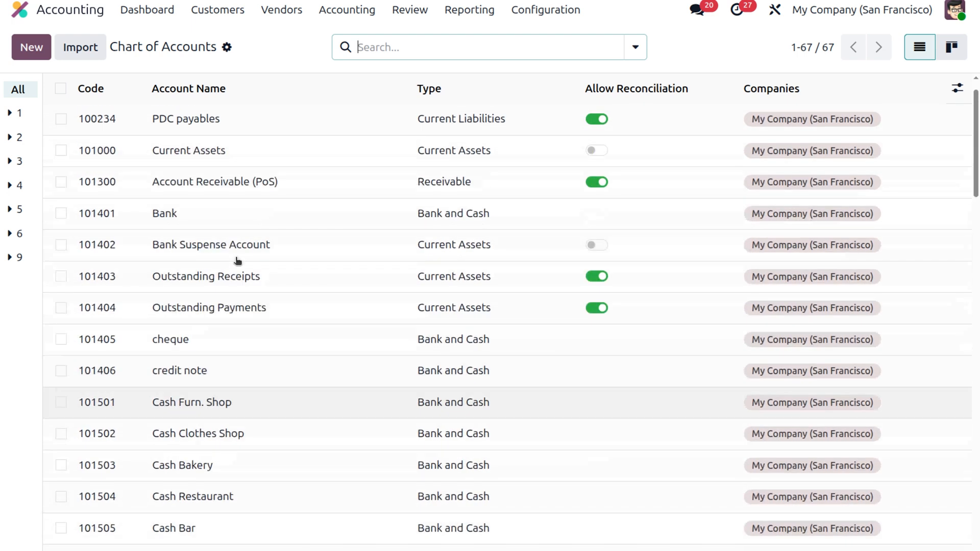
{"action": "scroll", "coordinate": [230, 285], "scroll_direction": "up", "scroll_amount": 1}
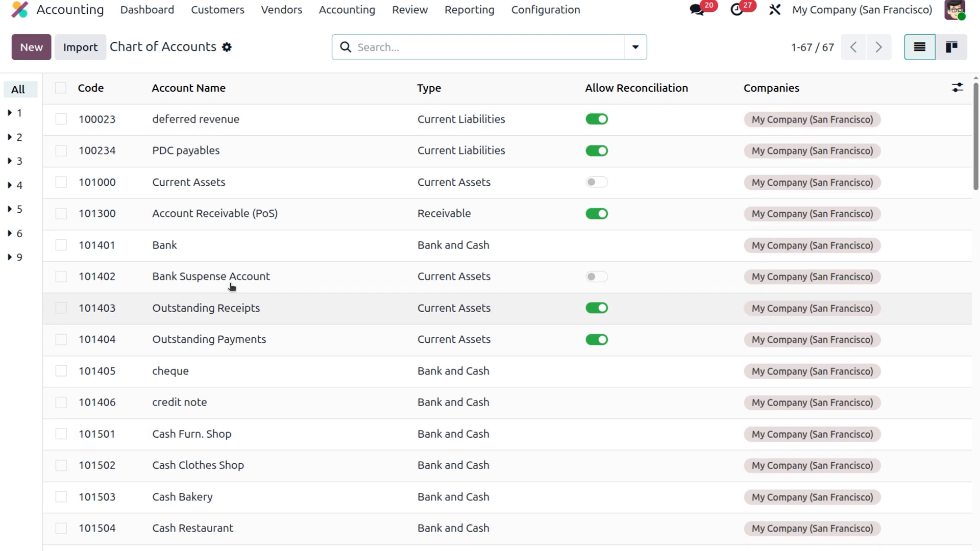
In the Bank journal, set the incoming Manual Payment's outstanding receipts account to 101401 Bank and save
{"action": "left_click", "coordinate": [554, 11]}
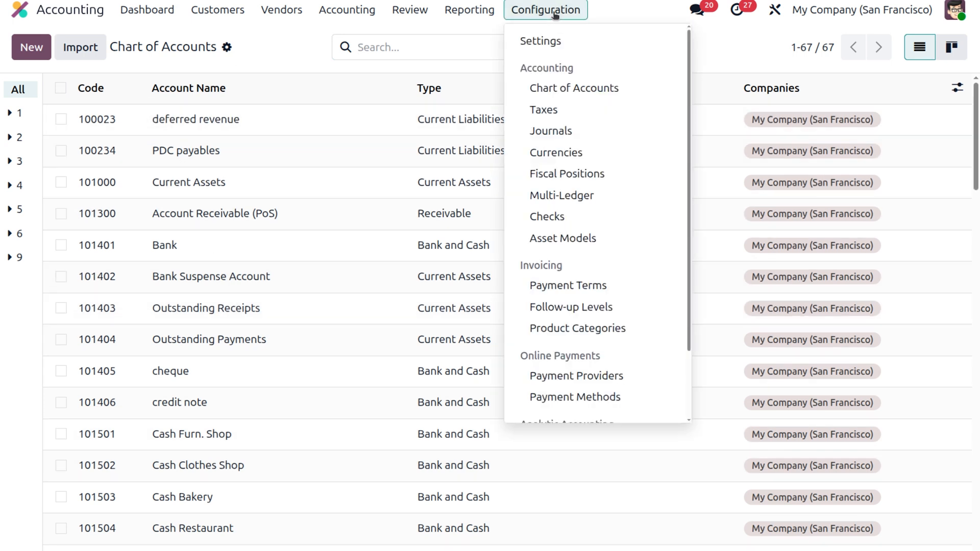
{"action": "left_click", "coordinate": [580, 130]}
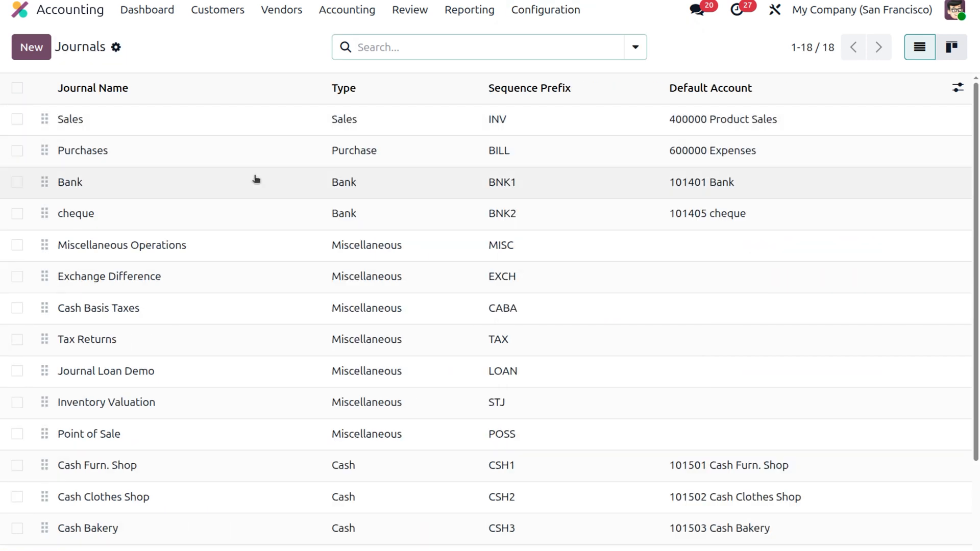
{"action": "left_click", "coordinate": [254, 179]}
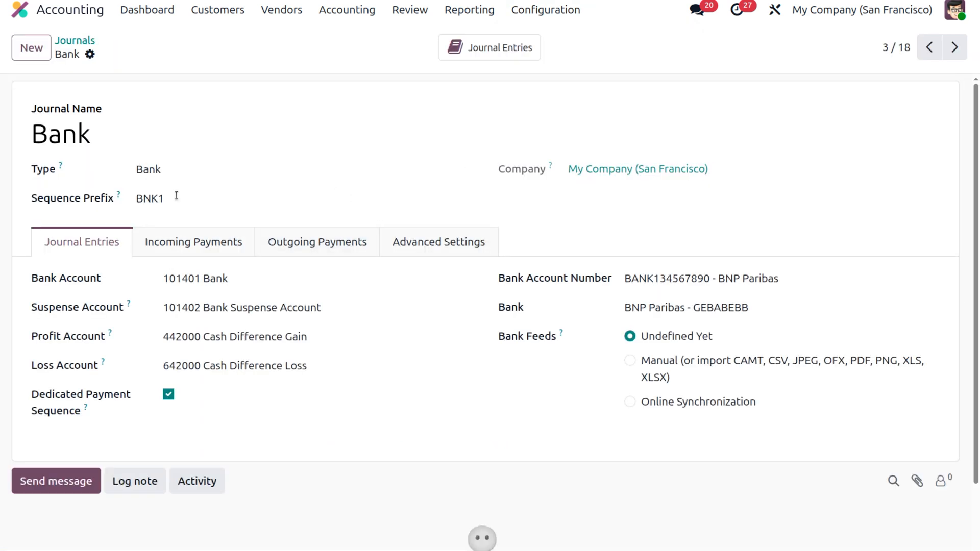
{"action": "left_click", "coordinate": [210, 249]}
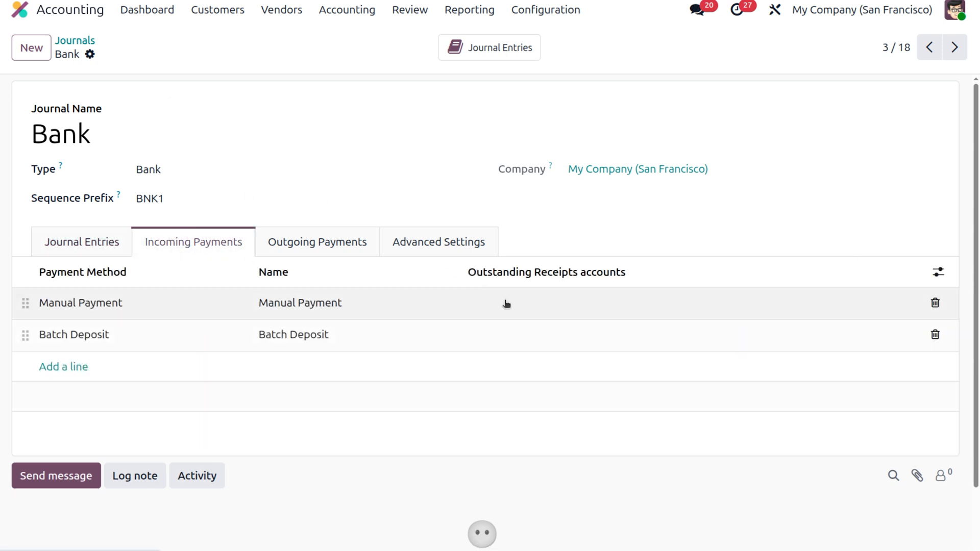
{"action": "left_click", "coordinate": [529, 306]}
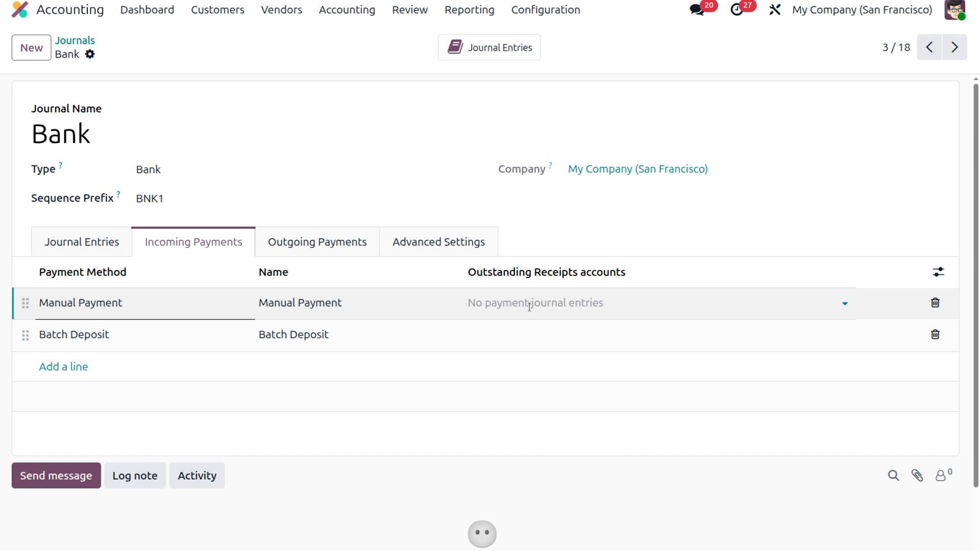
{"action": "left_click", "coordinate": [530, 304]}
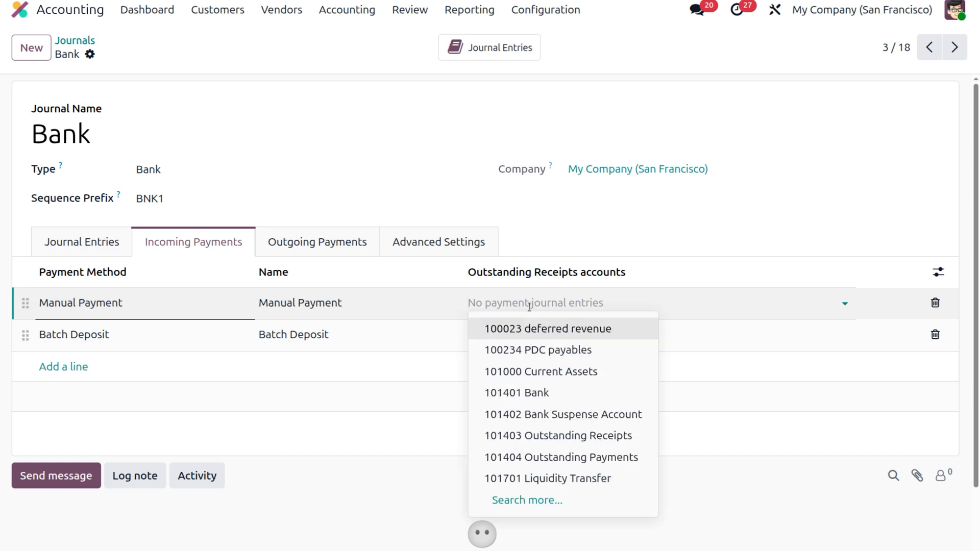
{"action": "left_click", "coordinate": [538, 399]}
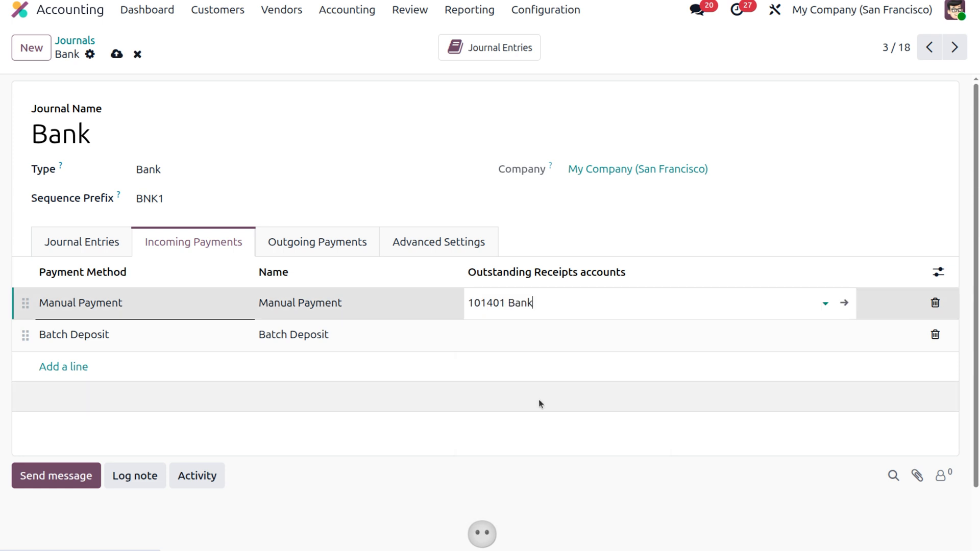
{"action": "left_click", "coordinate": [117, 53]}
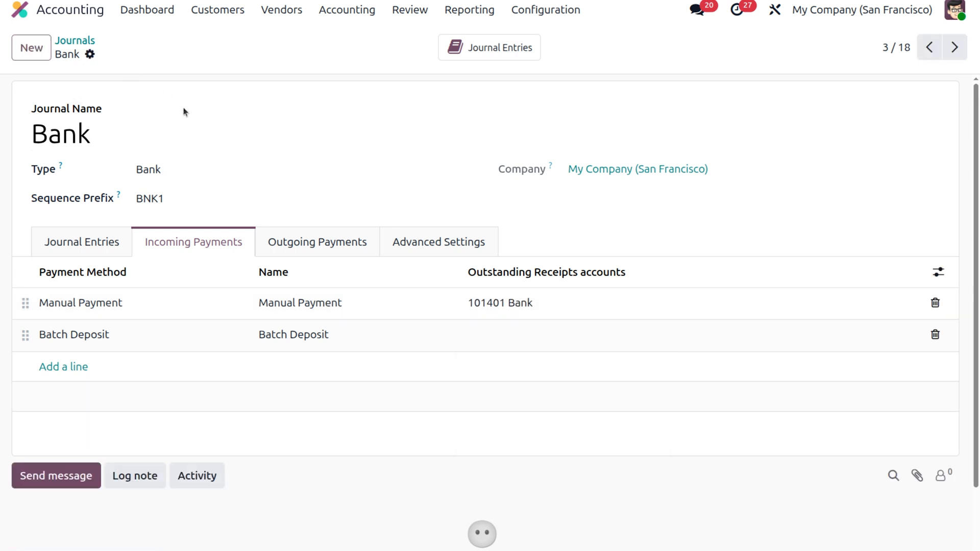
Set the Bank journal's outgoing Manual Payment outstanding payments account to 101401 Bank and save
{"action": "left_click", "coordinate": [302, 243]}
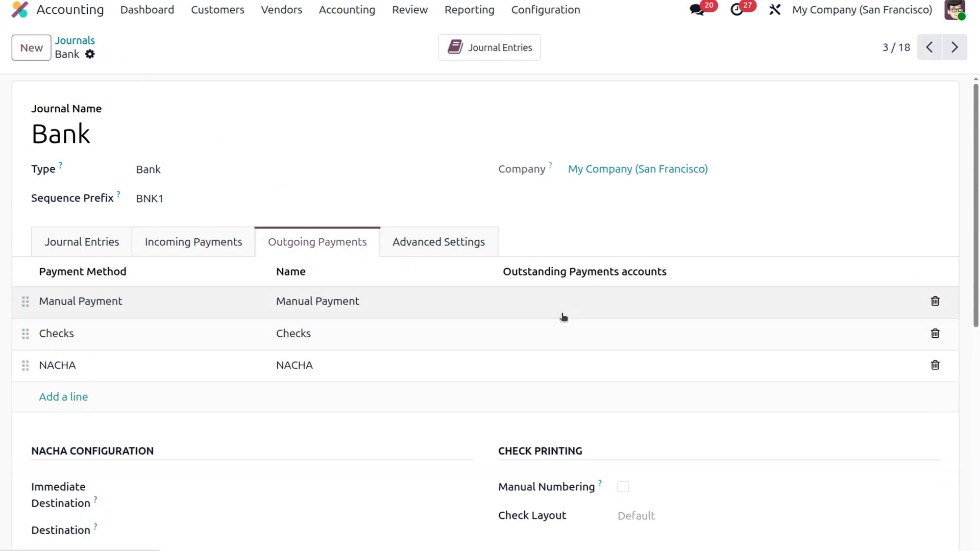
{"action": "left_click", "coordinate": [562, 309]}
{"action": "left_click", "coordinate": [564, 301]}
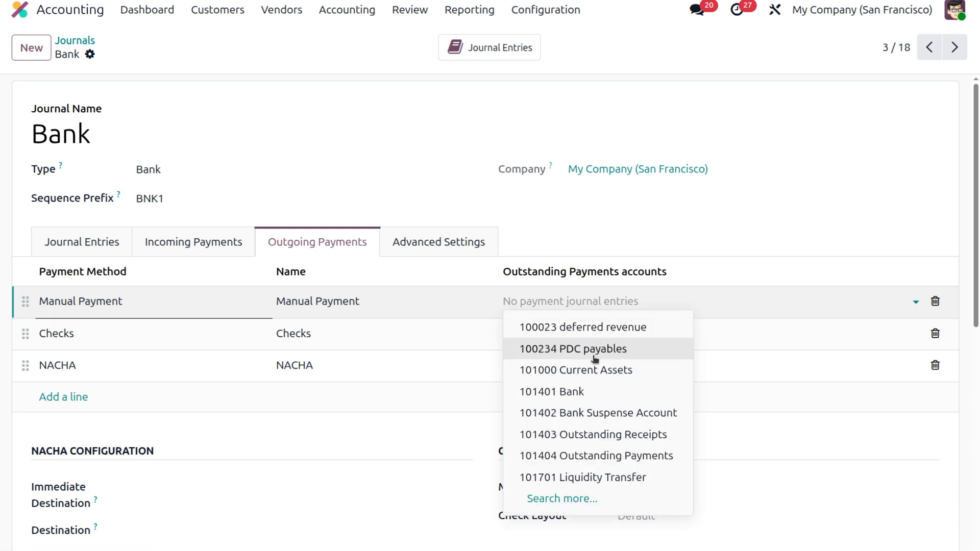
{"action": "left_click", "coordinate": [592, 396]}
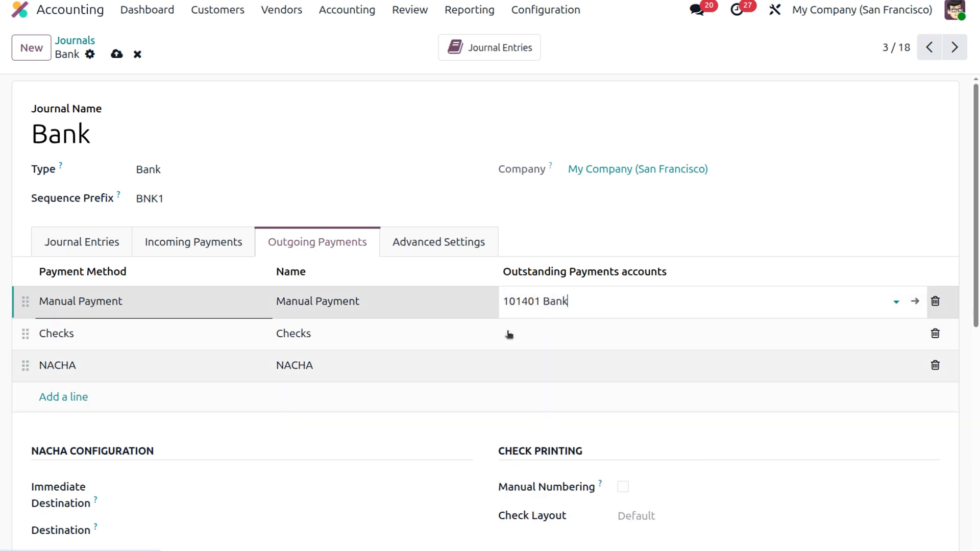
{"action": "left_click", "coordinate": [117, 54]}
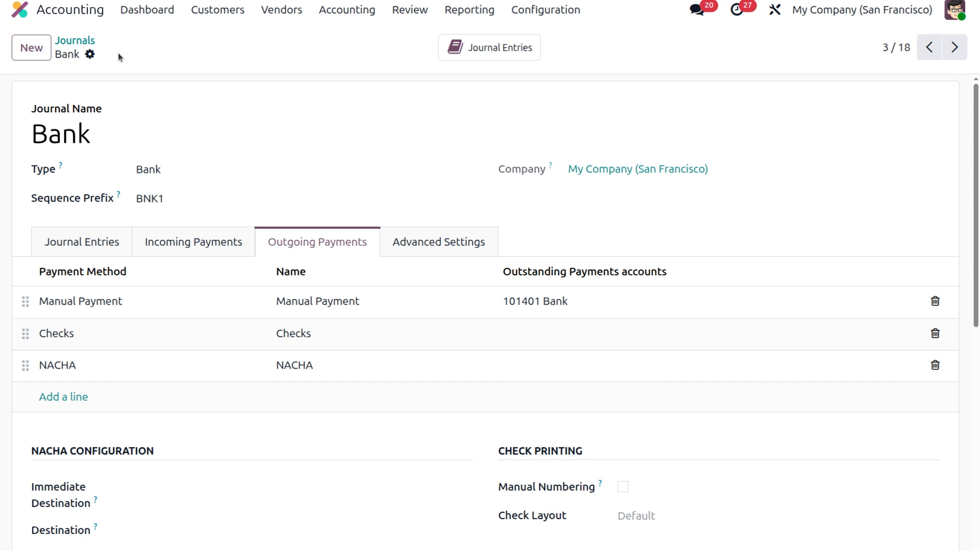
In the Cash journal with prefix CSH6, set the incoming Manual Payment's outstanding receipts account to 101506 Cash
{"action": "left_click", "coordinate": [79, 40]}
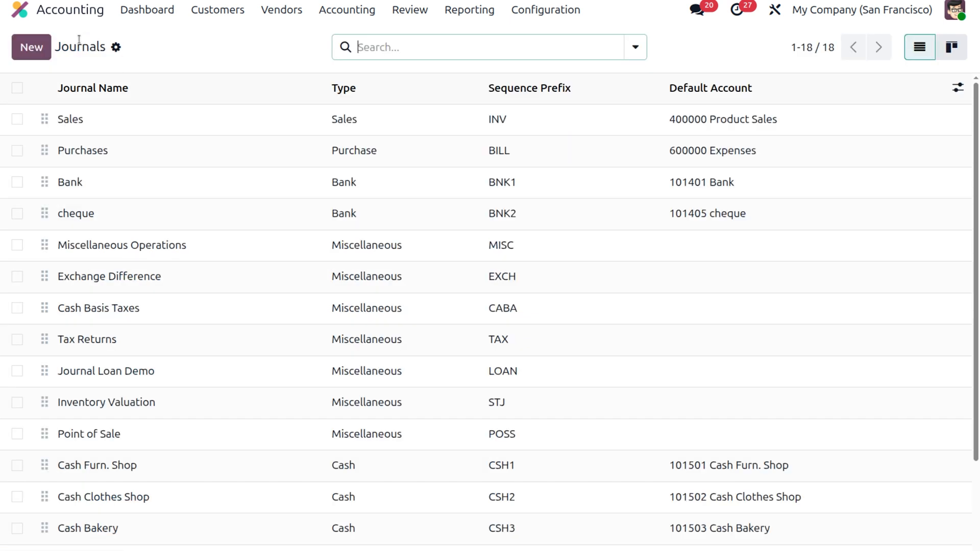
{"action": "scroll", "coordinate": [179, 293], "scroll_direction": "down", "scroll_amount": 2}
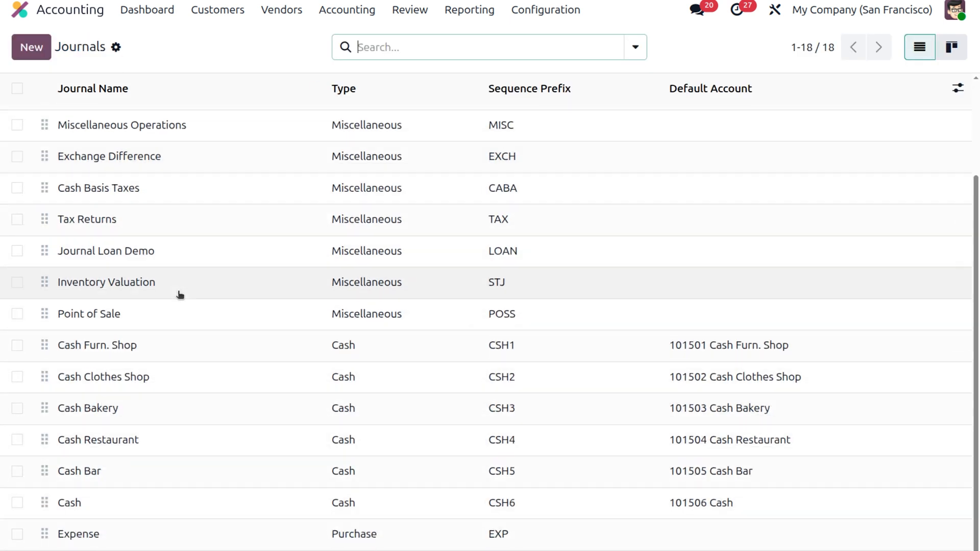
{"action": "left_click", "coordinate": [97, 497]}
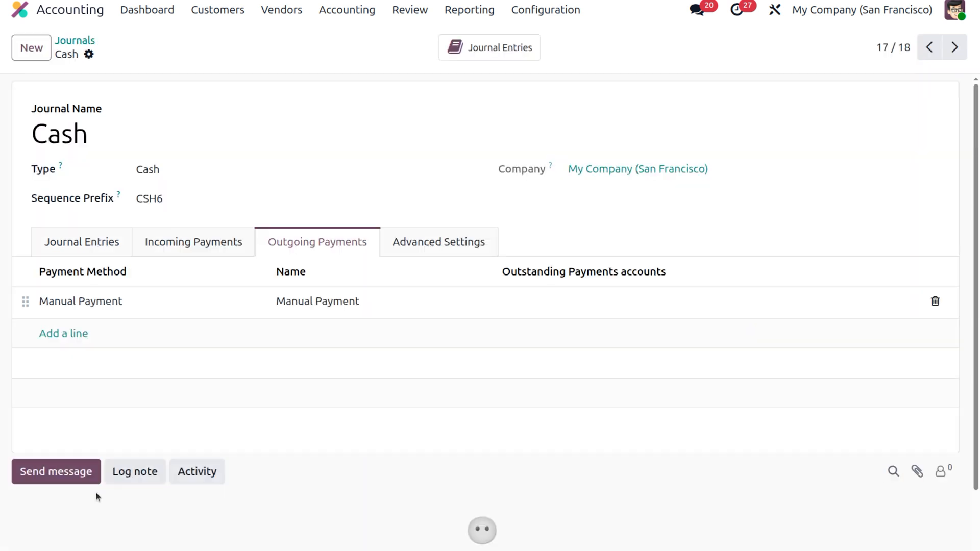
{"action": "left_click", "coordinate": [210, 245]}
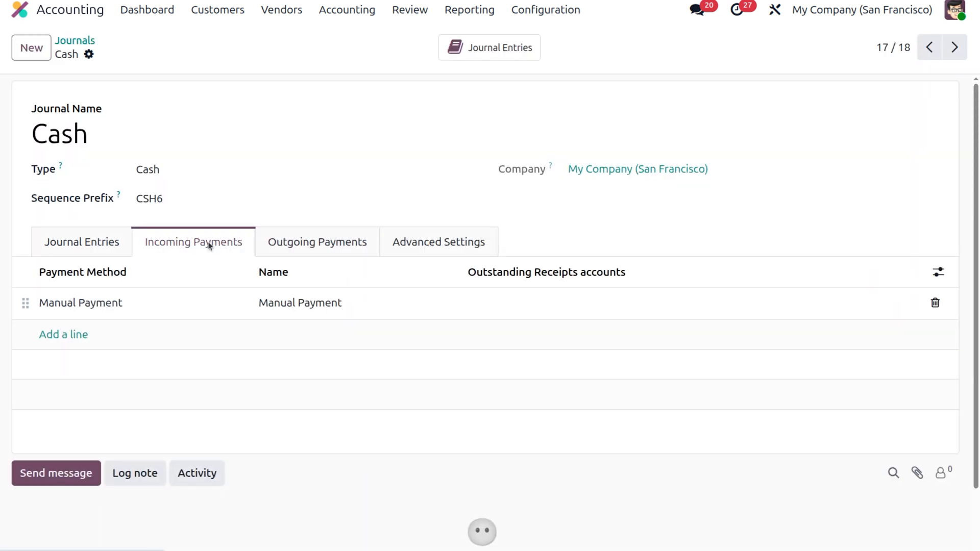
{"action": "left_click", "coordinate": [534, 301]}
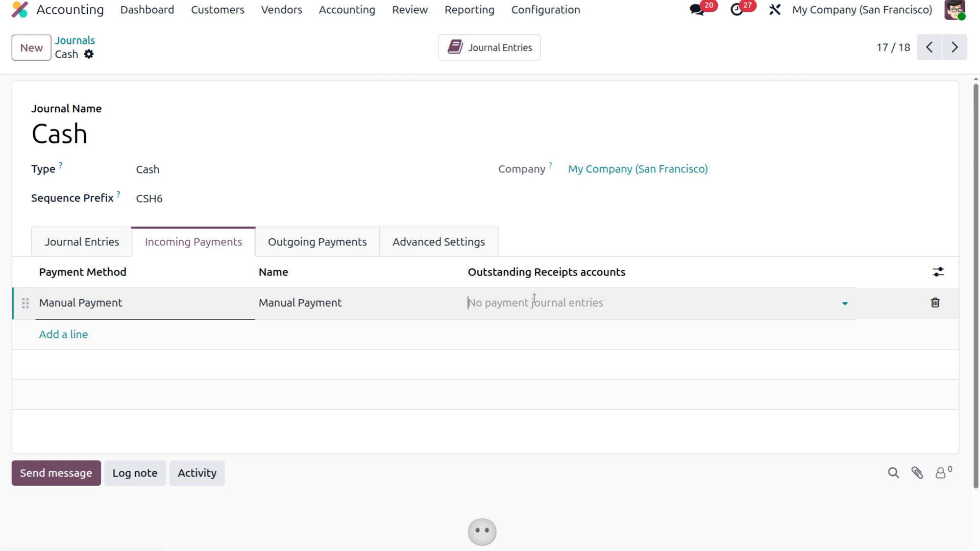
{"action": "left_click", "coordinate": [533, 301]}
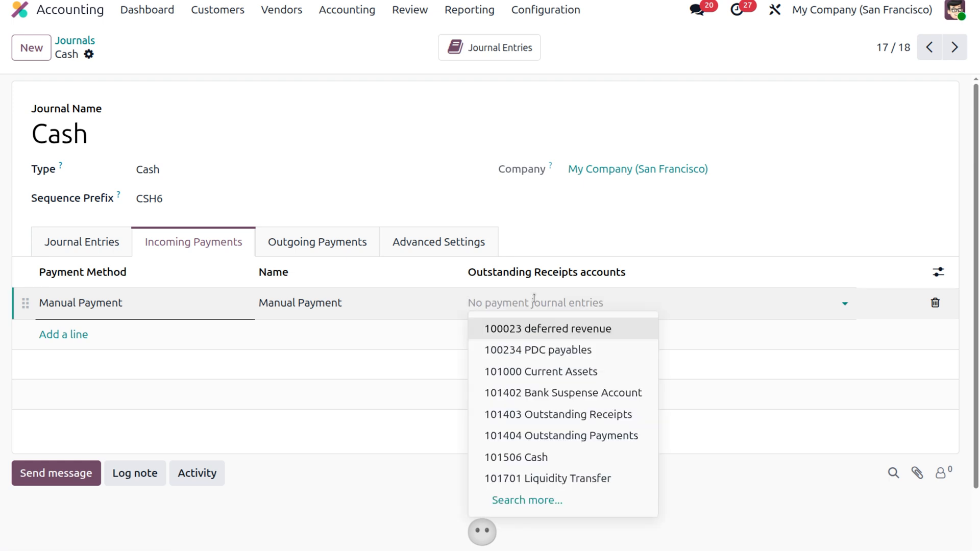
{"action": "left_click", "coordinate": [514, 456]}
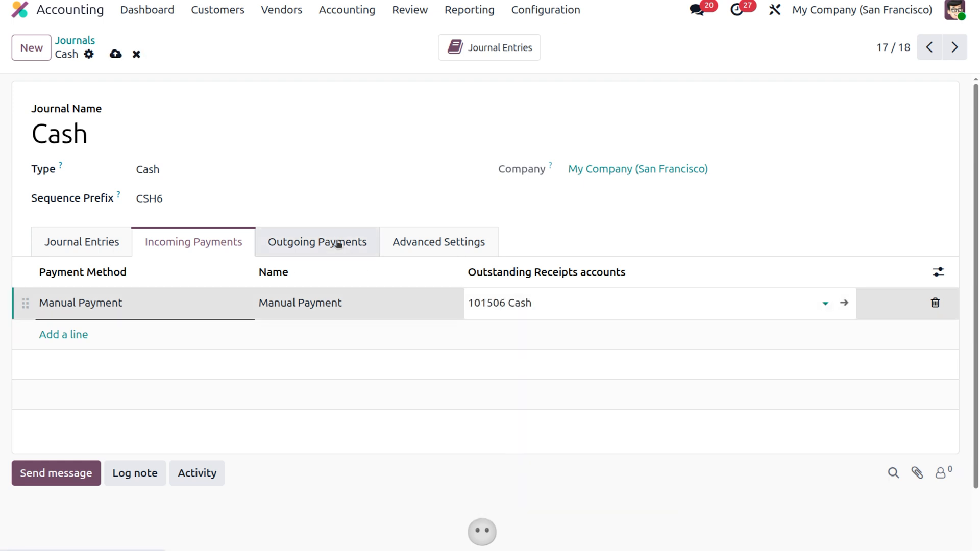
Set the Cash journal's outgoing Manual Payment outstanding payments account to 101506 Cash and save the journal
{"action": "left_click", "coordinate": [337, 243]}
{"action": "left_click", "coordinate": [577, 307]}
{"action": "left_click", "coordinate": [573, 302]}
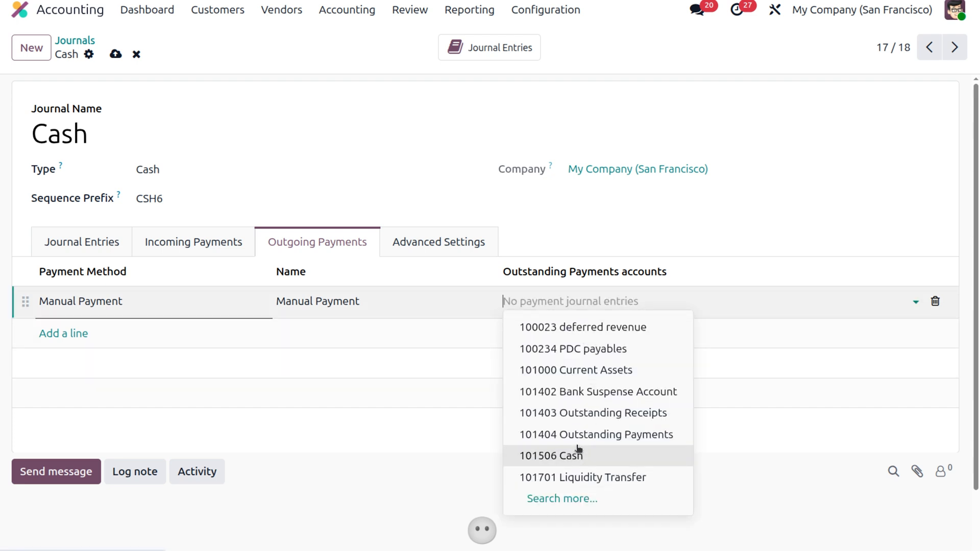
{"action": "left_click", "coordinate": [579, 453]}
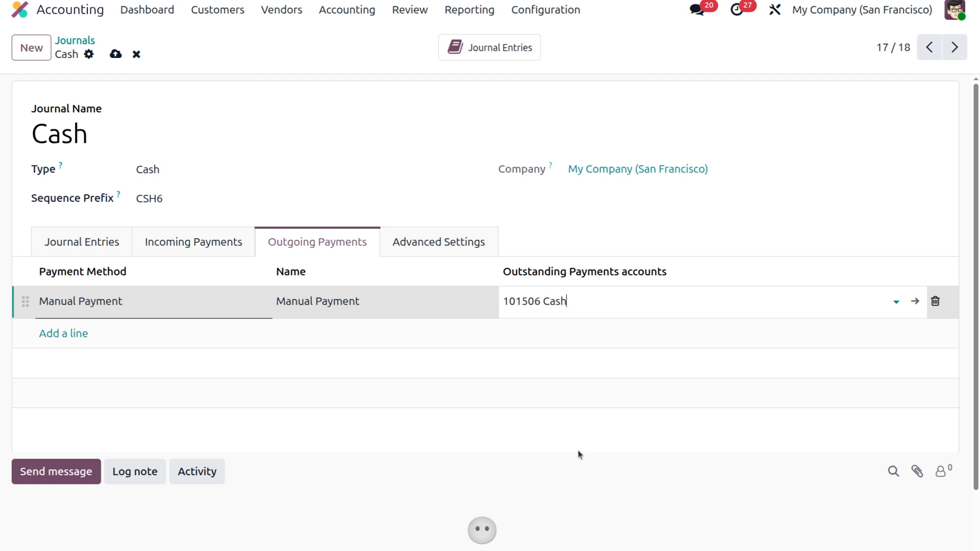
{"action": "left_click", "coordinate": [114, 55]}
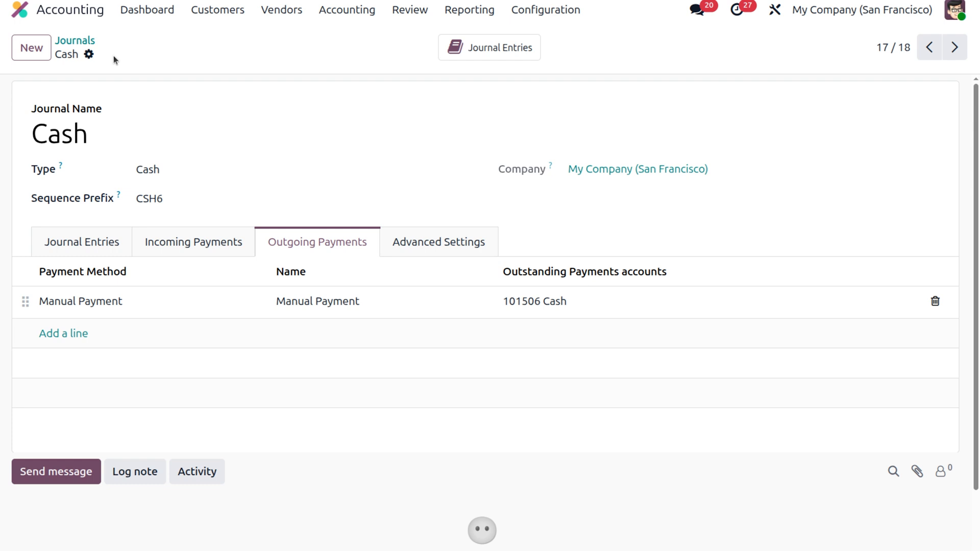
Open the $400.00 draft customer invoice for LightsUp from the customer invoices list
{"action": "left_click", "coordinate": [229, 10]}
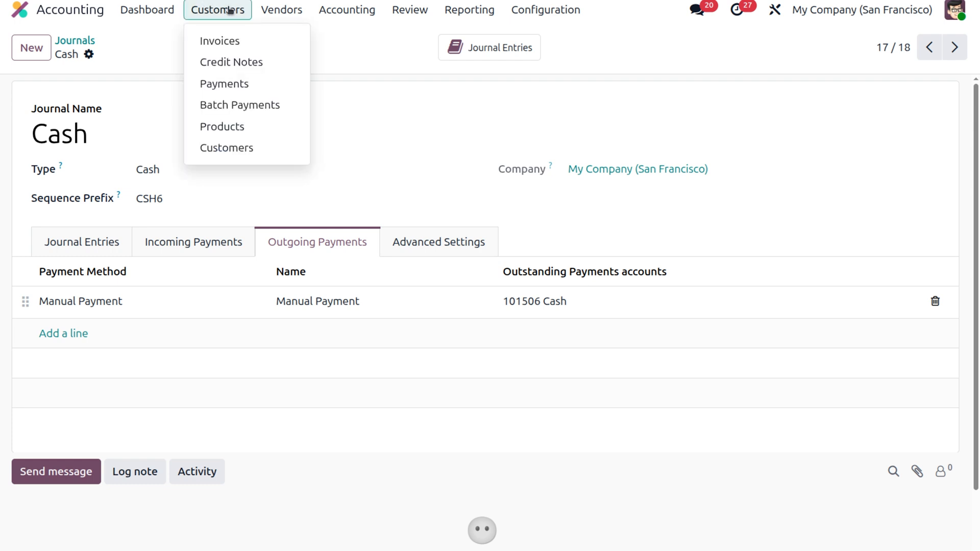
{"action": "left_click", "coordinate": [224, 41]}
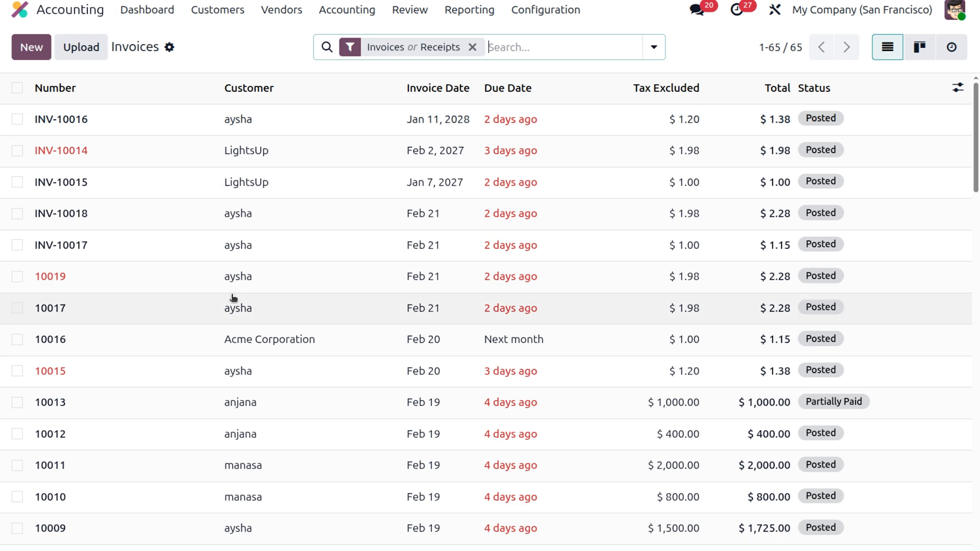
{"action": "scroll", "coordinate": [236, 398], "scroll_direction": "down", "scroll_amount": 1}
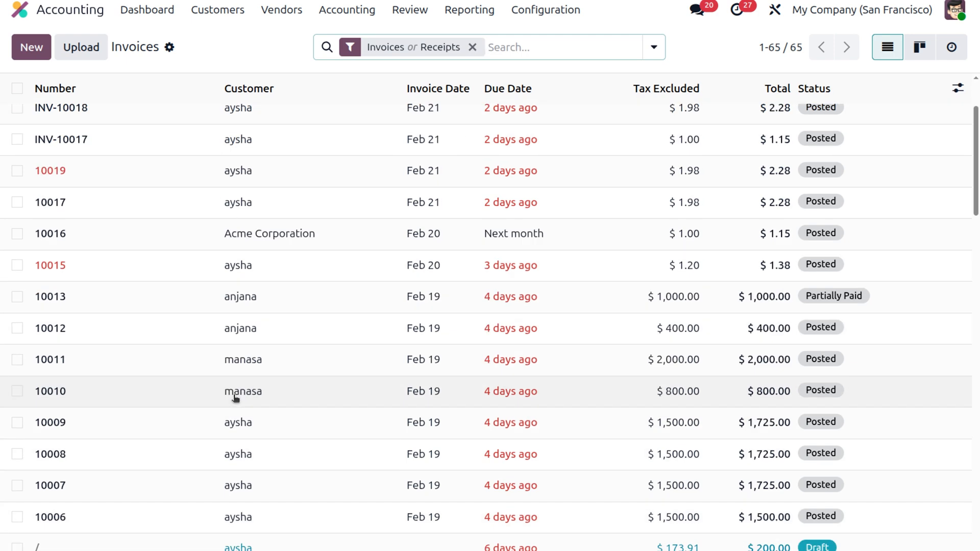
{"action": "scroll", "coordinate": [235, 398], "scroll_direction": "down", "scroll_amount": 10}
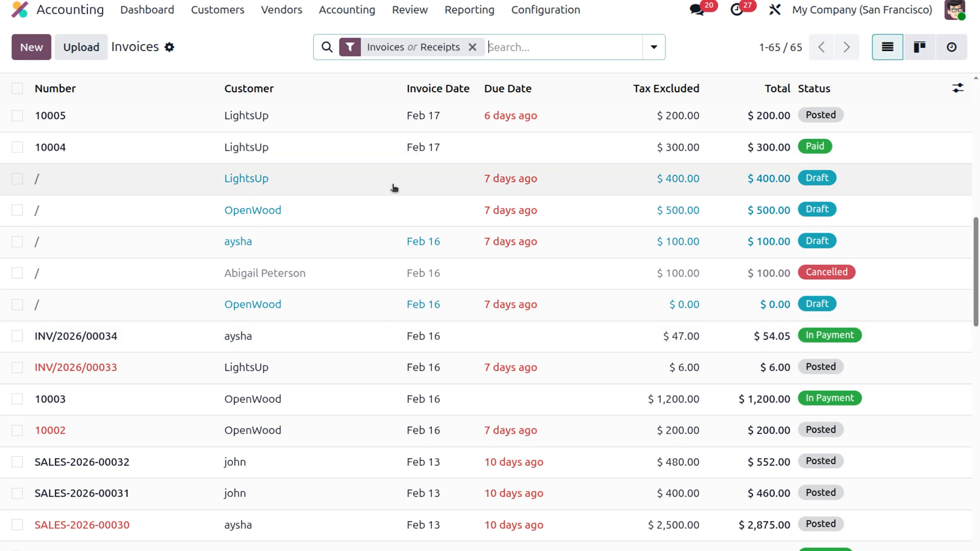
{"action": "left_click", "coordinate": [394, 188]}
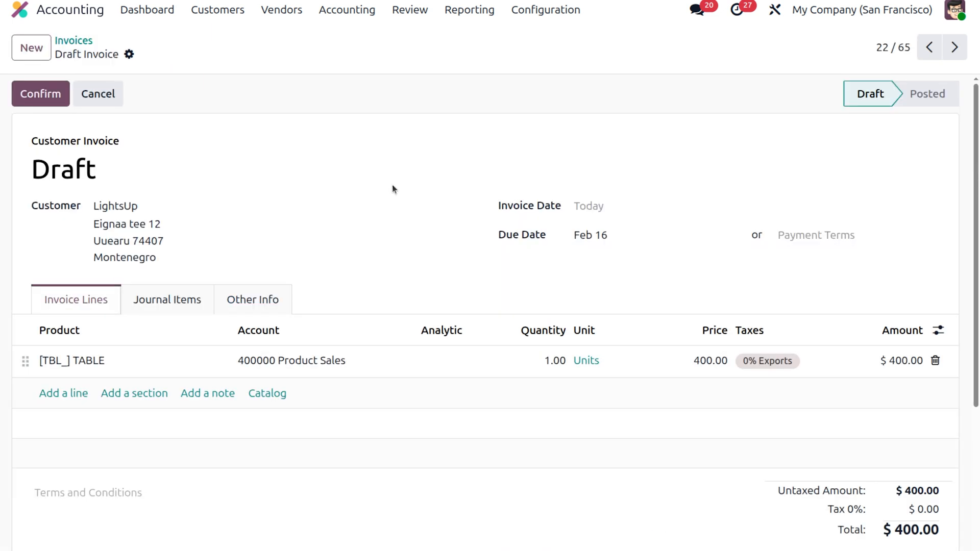
Confirm the LightsUp invoice and create its $400.00 payment with the Bank journal and Manual Payment method
{"action": "left_click", "coordinate": [42, 96]}
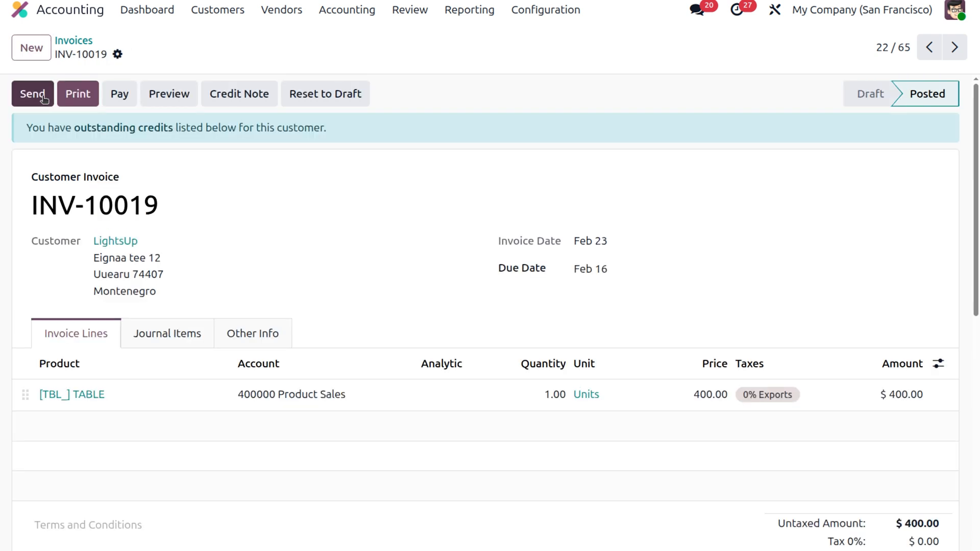
{"action": "left_click", "coordinate": [120, 97]}
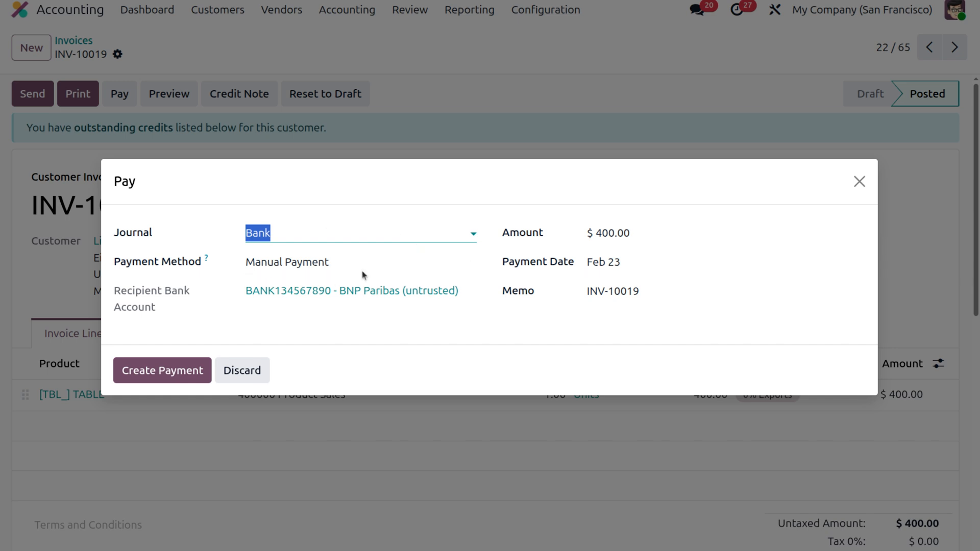
{"action": "left_click", "coordinate": [188, 371]}
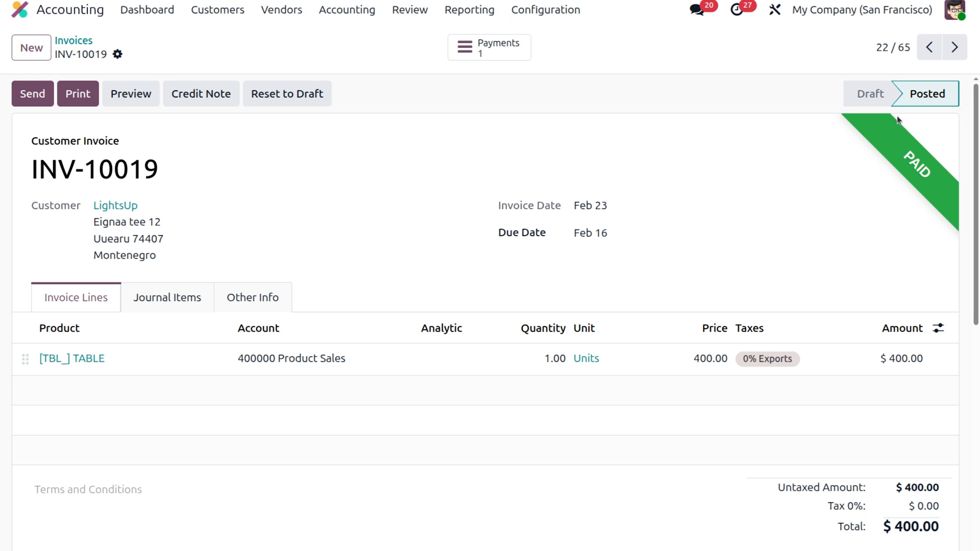
Check the invoice's linked payment and open the posted vendor bill 10007 from the vendor bills list
{"action": "left_click", "coordinate": [489, 51]}
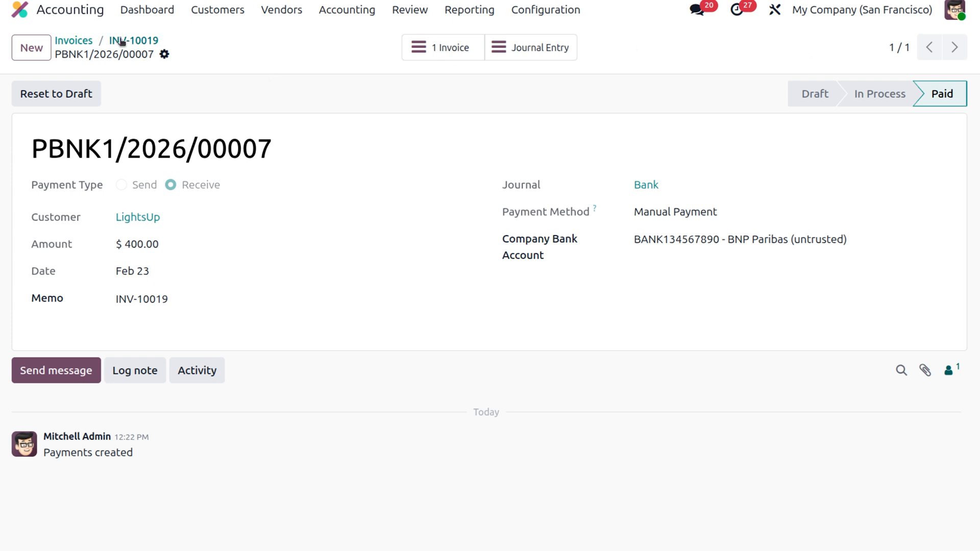
{"action": "left_click", "coordinate": [290, 17]}
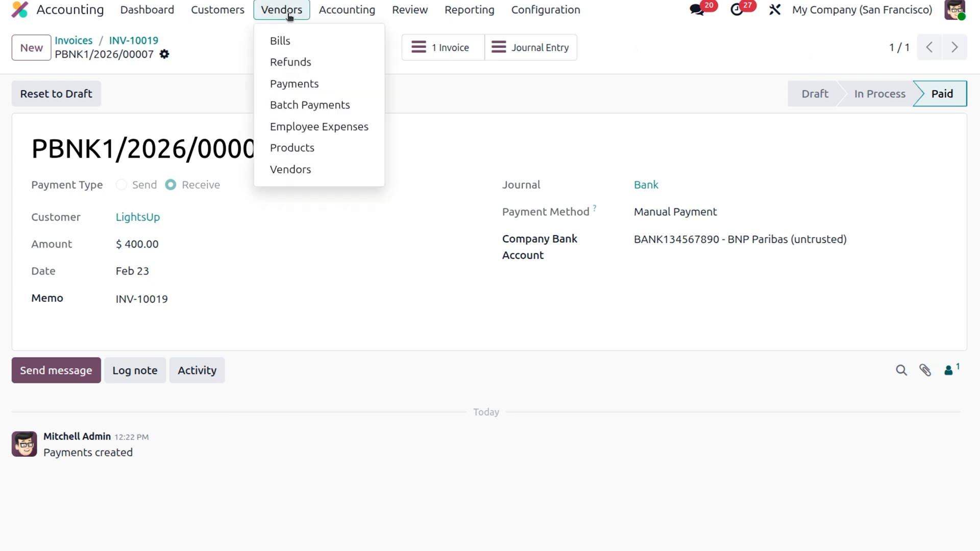
{"action": "left_click", "coordinate": [302, 48]}
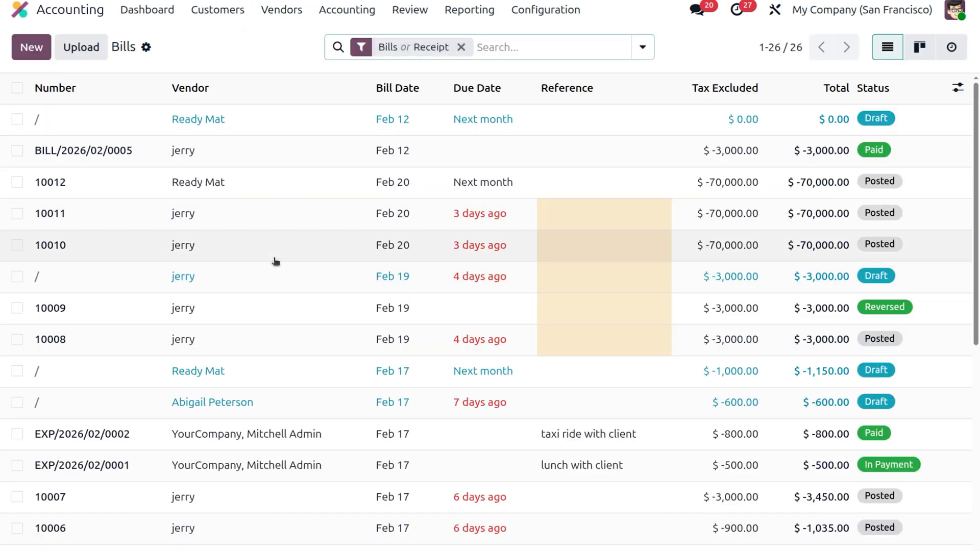
{"action": "scroll", "coordinate": [262, 291], "scroll_direction": "down", "scroll_amount": 3}
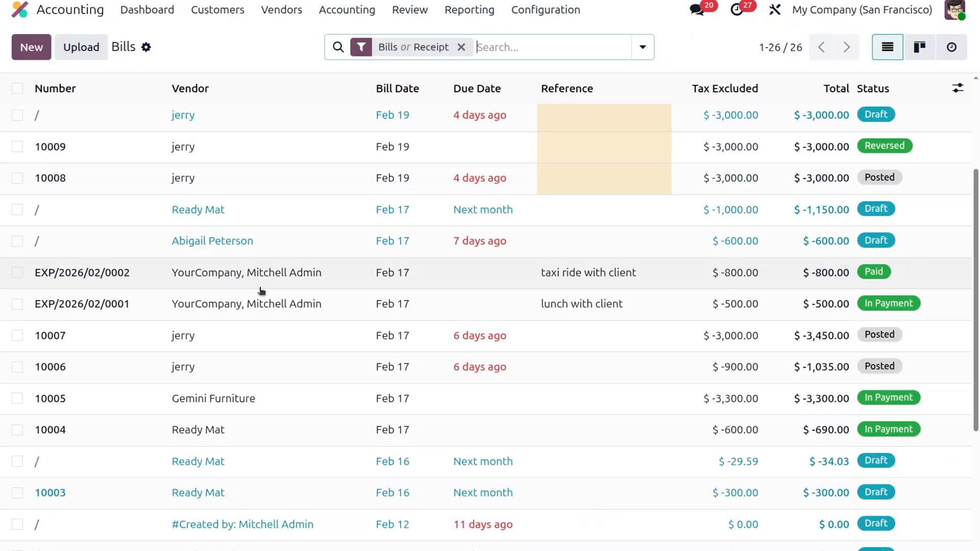
{"action": "left_click", "coordinate": [276, 337]}
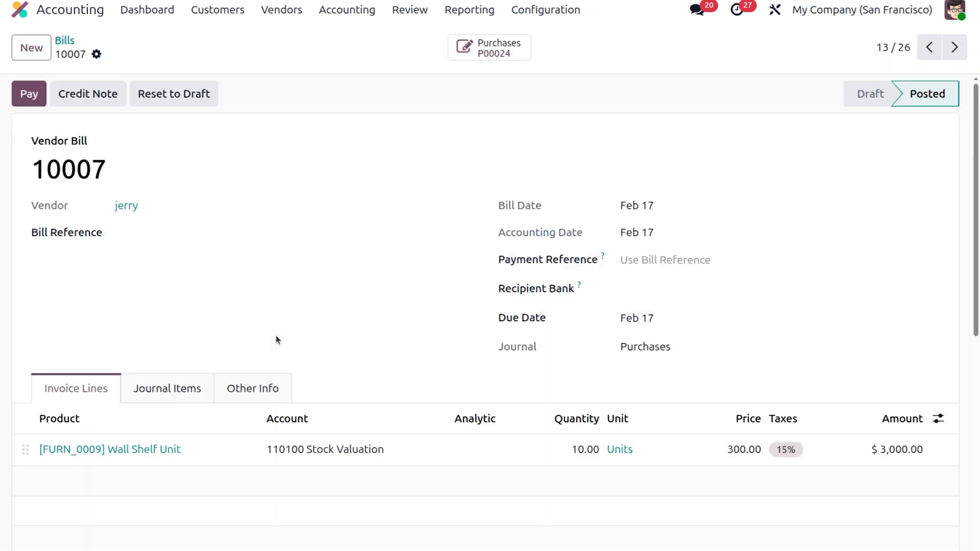
Create the bill's $3,450.00 payment with the Bank journal and Manual Payment method, and open the resulting payment record
{"action": "left_click", "coordinate": [30, 96]}
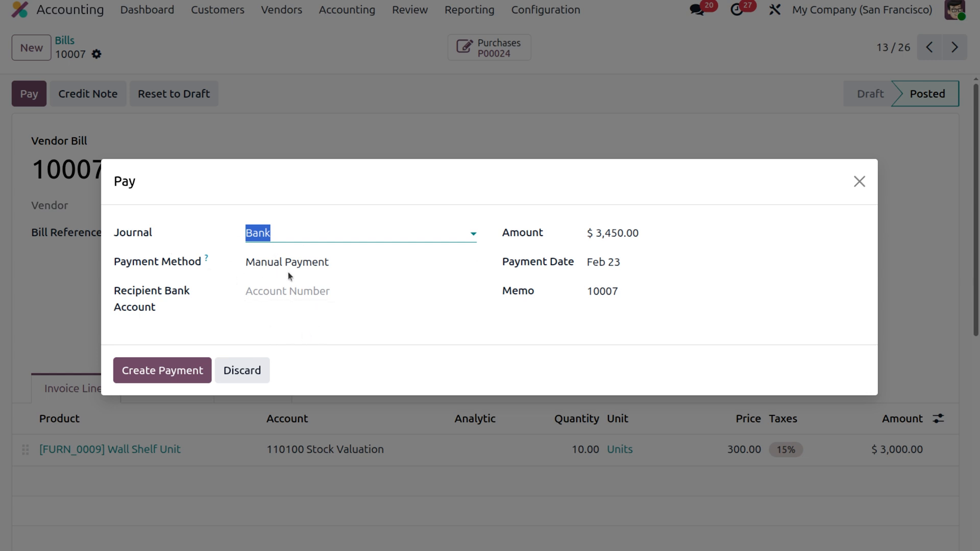
{"action": "left_click", "coordinate": [353, 263]}
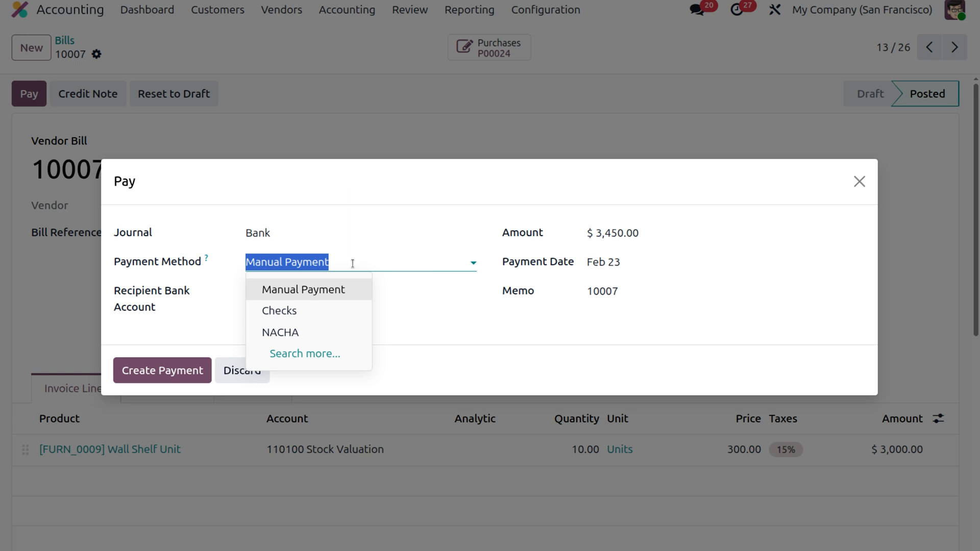
{"action": "left_click", "coordinate": [200, 331]}
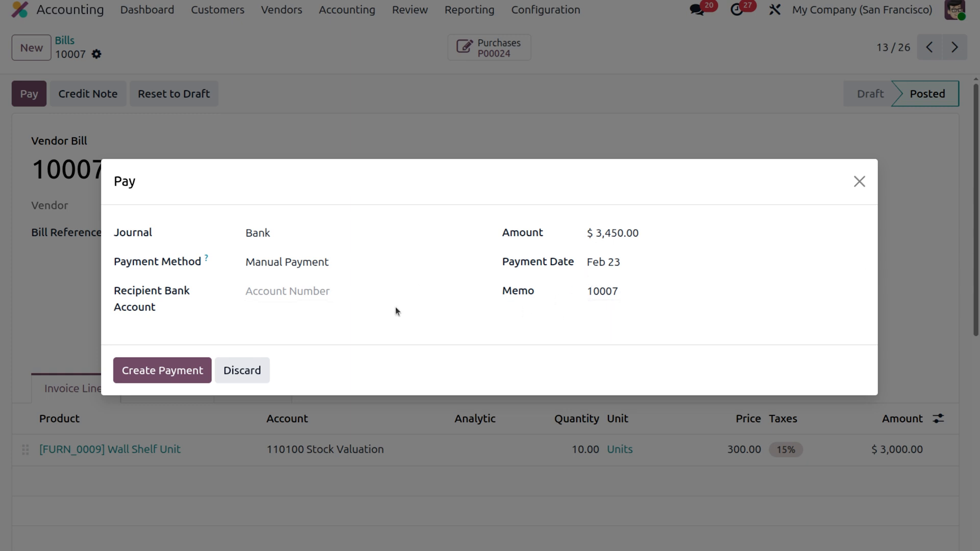
{"action": "left_click", "coordinate": [181, 372]}
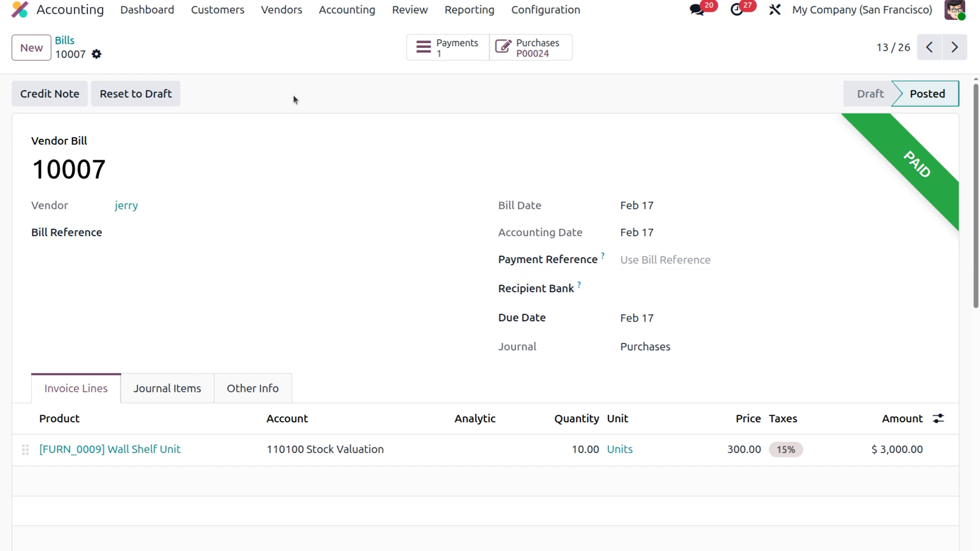
{"action": "left_click", "coordinate": [440, 56]}
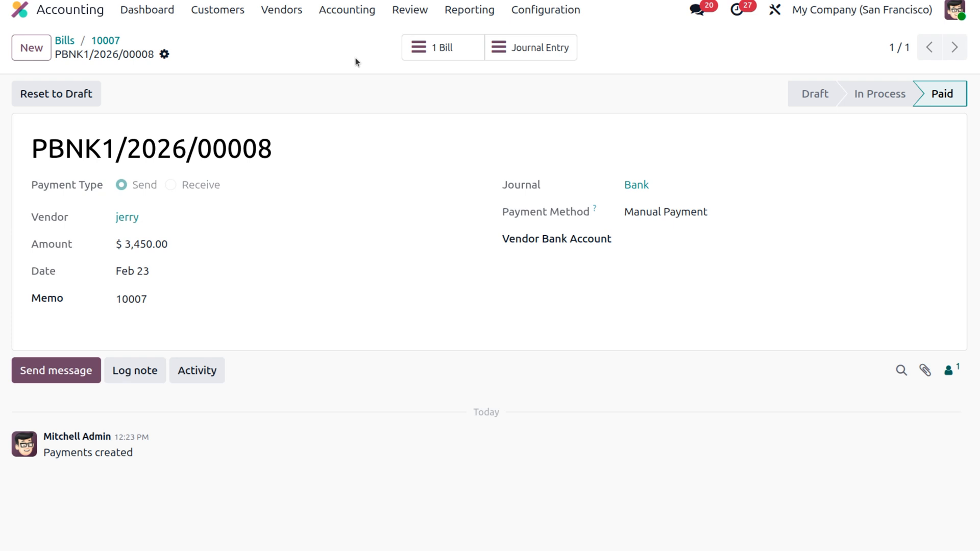
Start a new customer payment of type Receive, select the first listed customer, and set the amount to $1,200.00
{"action": "left_click", "coordinate": [212, 10]}
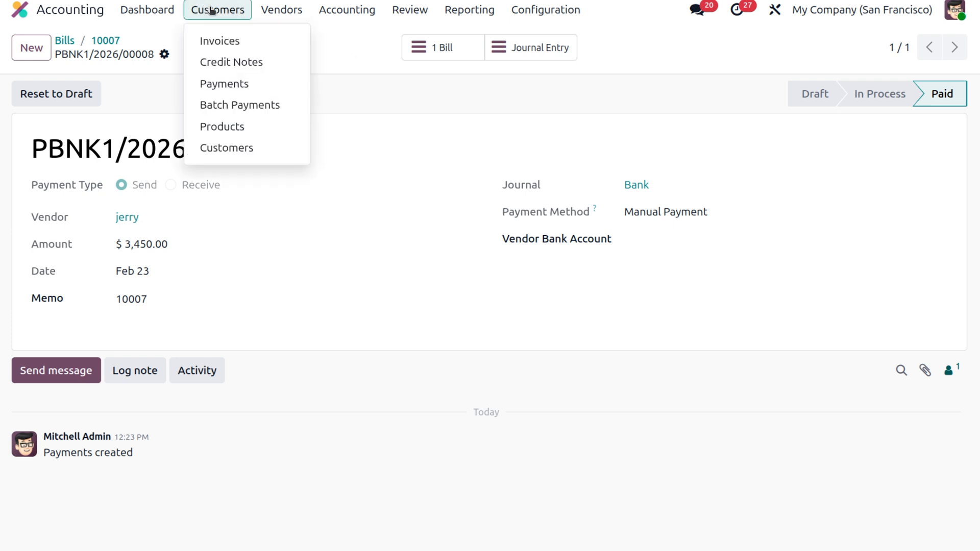
{"action": "left_click", "coordinate": [240, 85]}
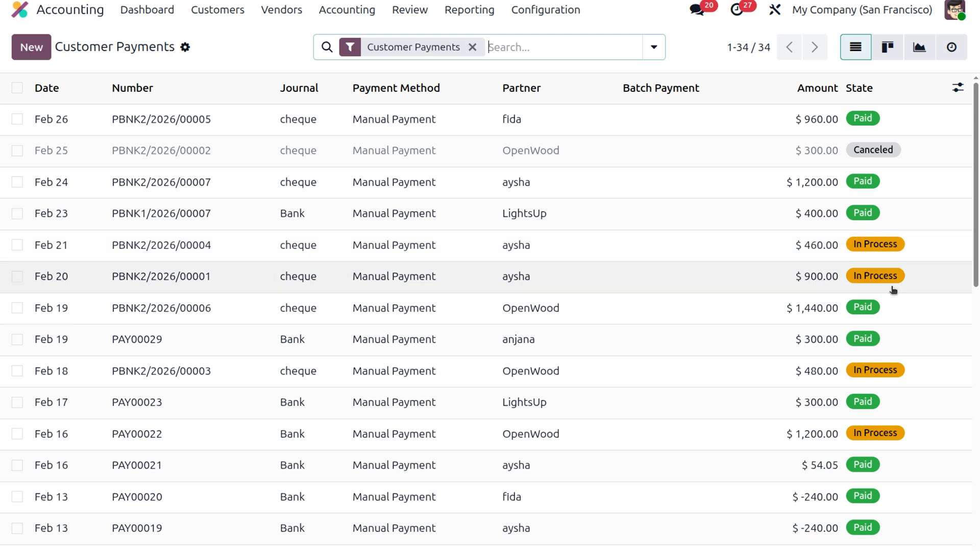
{"action": "left_click", "coordinate": [42, 47]}
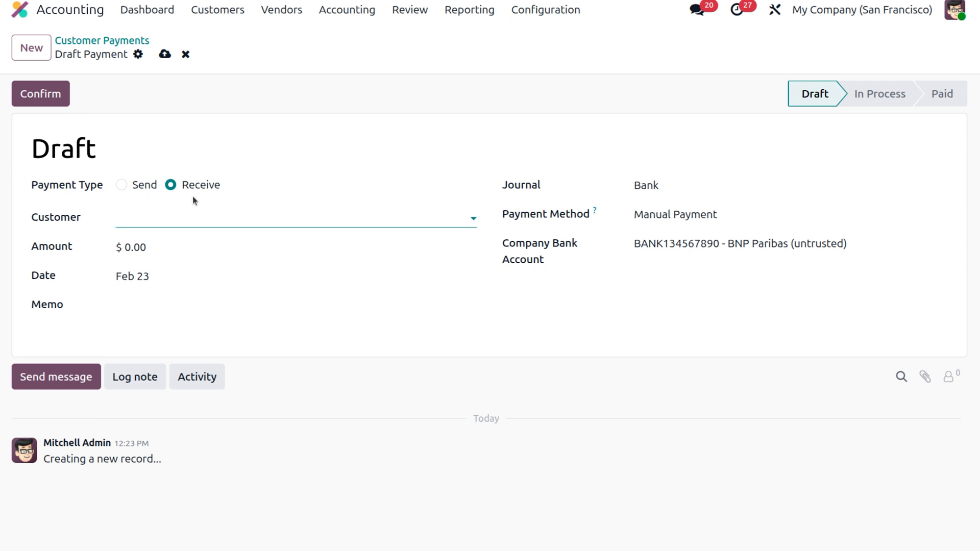
{"action": "left_click", "coordinate": [156, 225]}
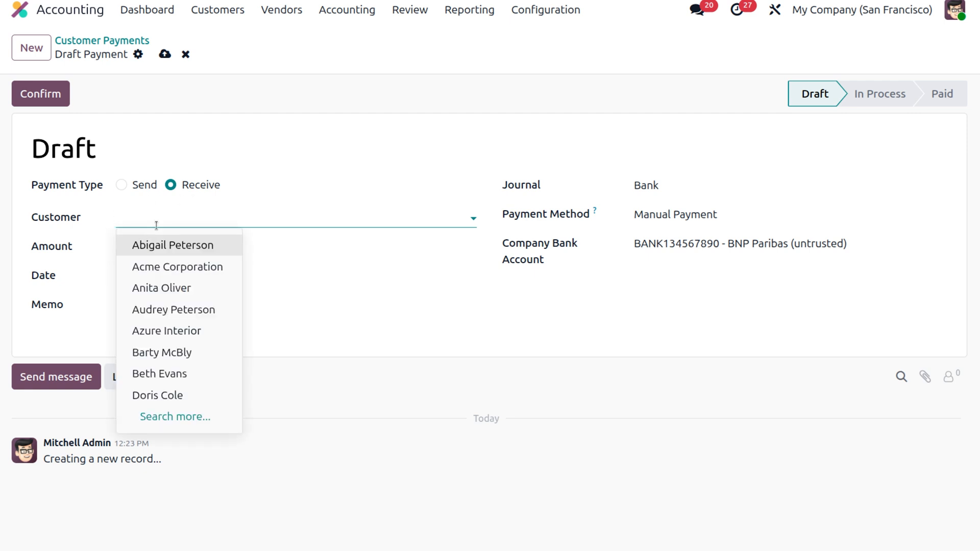
{"action": "left_click", "coordinate": [179, 252]}
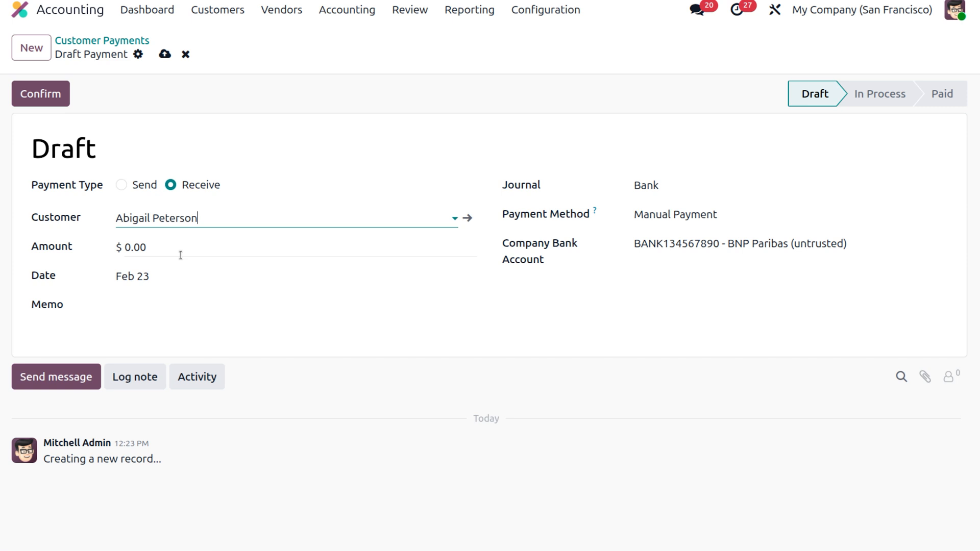
{"action": "left_click", "coordinate": [158, 245]}
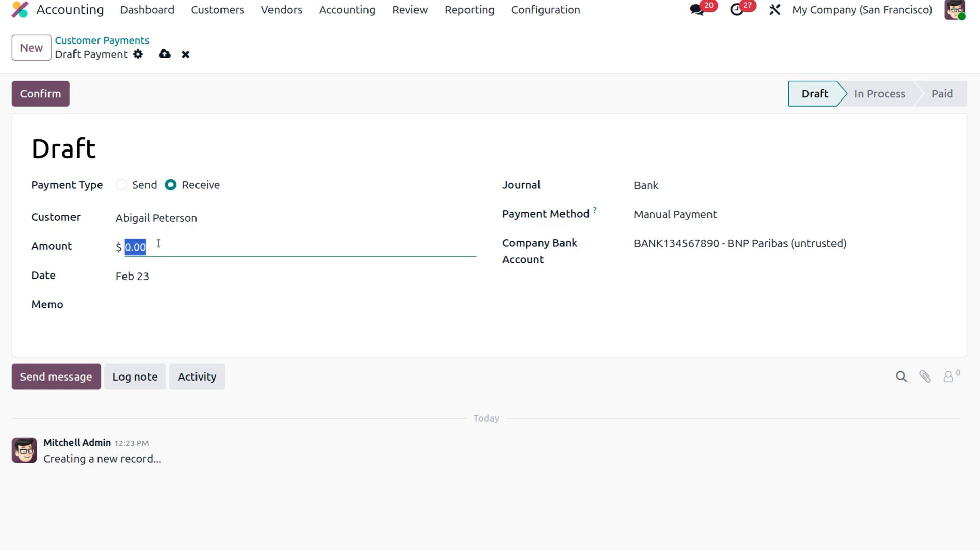
{"action": "type", "text": "1200"}
{"action": "left_click", "coordinate": [176, 299]}
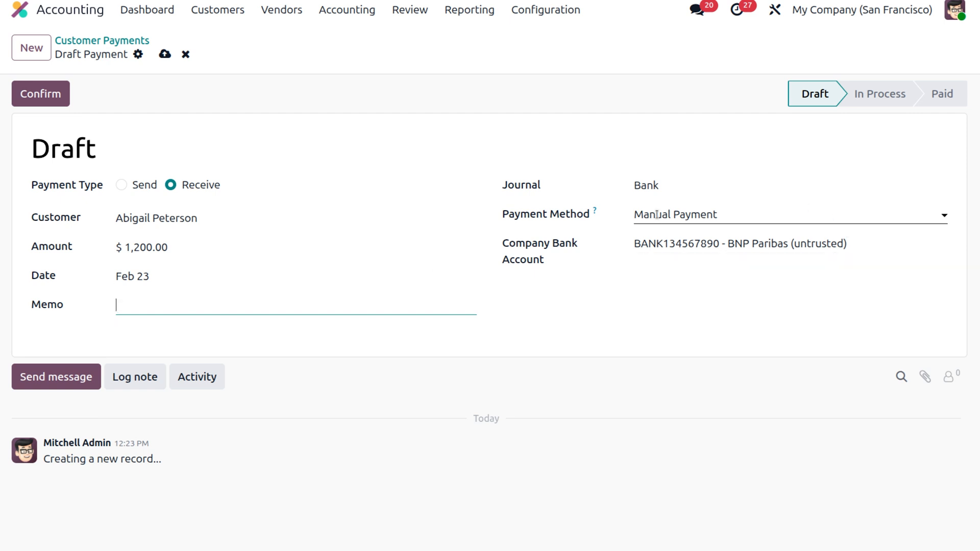
Keep the Bank journal and Manual Payment method on the customer payment and confirm it
{"action": "left_click", "coordinate": [706, 186]}
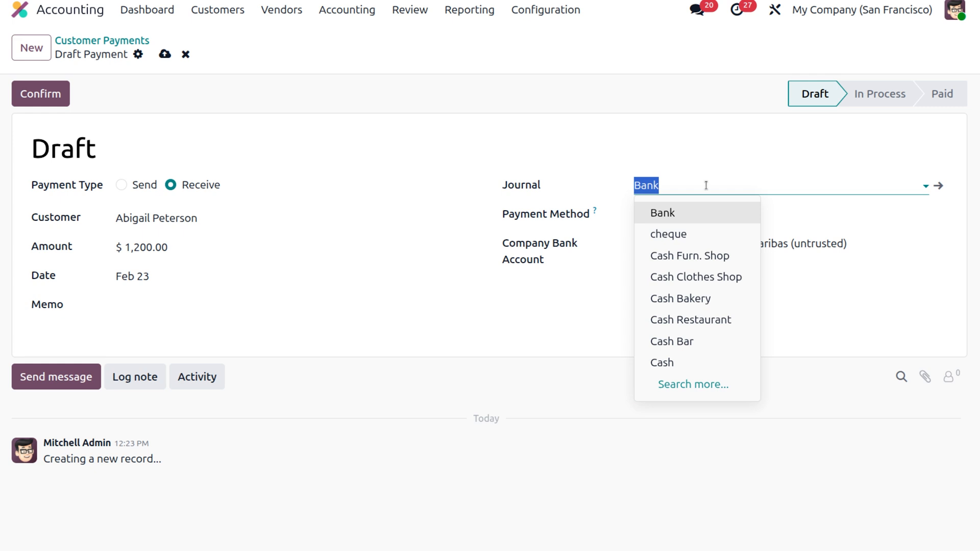
{"action": "left_click", "coordinate": [709, 213]}
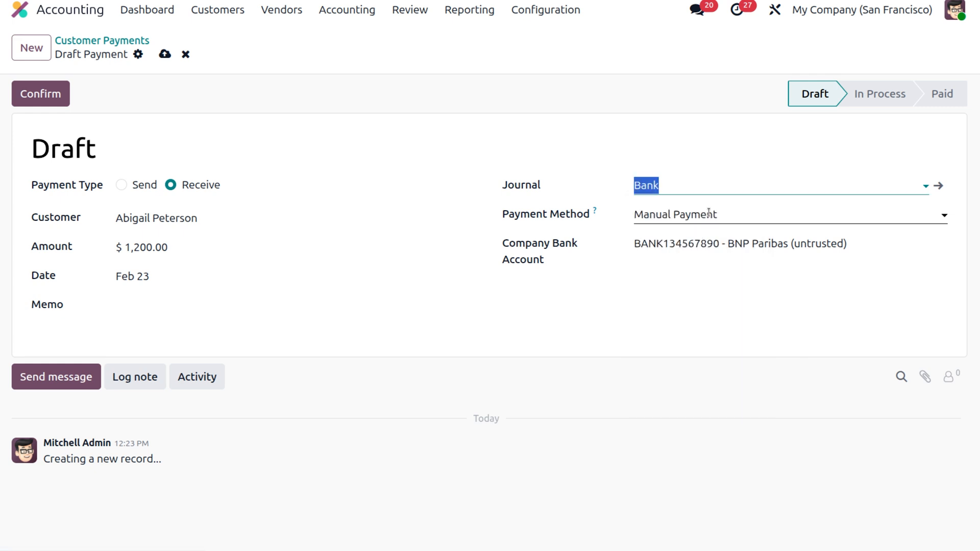
{"action": "left_click", "coordinate": [746, 218]}
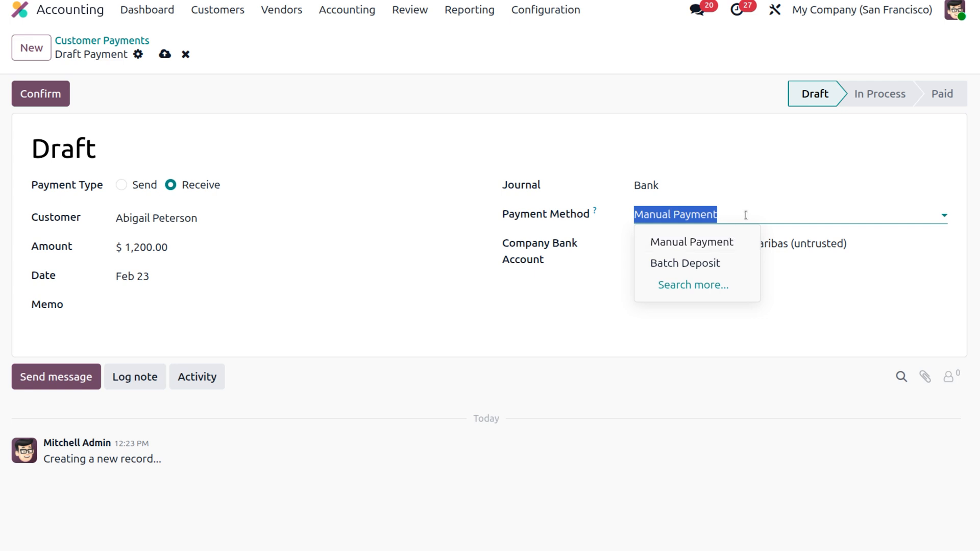
{"action": "left_click", "coordinate": [745, 215]}
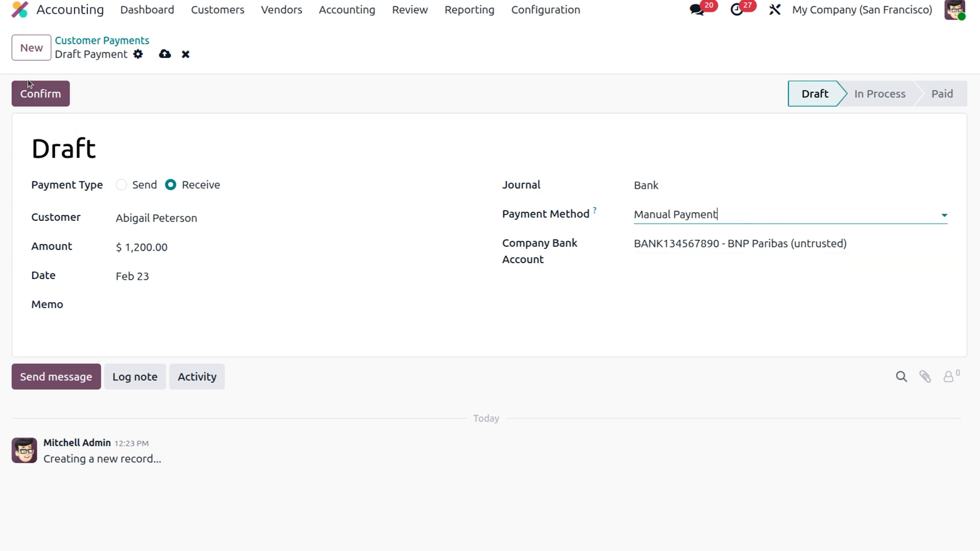
{"action": "left_click", "coordinate": [32, 95]}
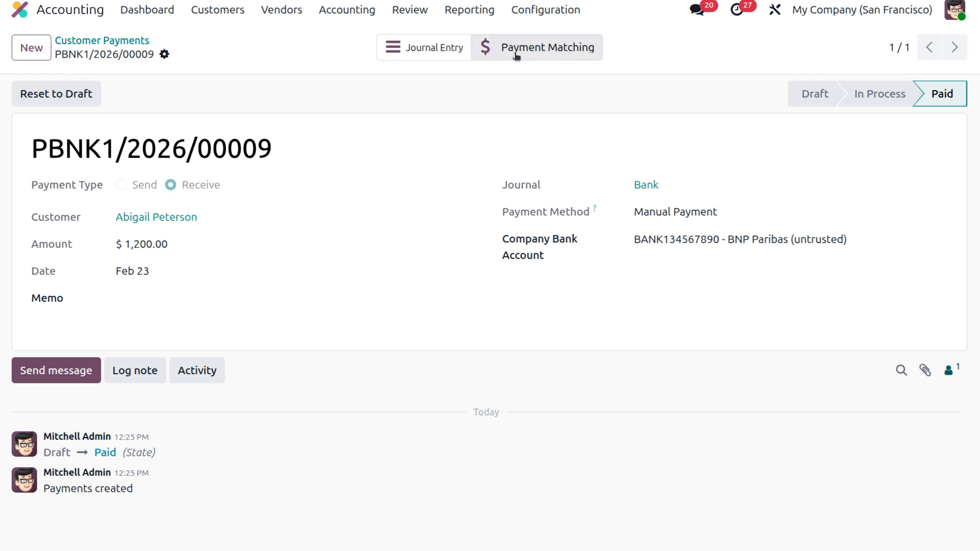
Examine the confirmed customer payment's journal entry and its payment matching items, and return to the payment
{"action": "left_click", "coordinate": [417, 54]}
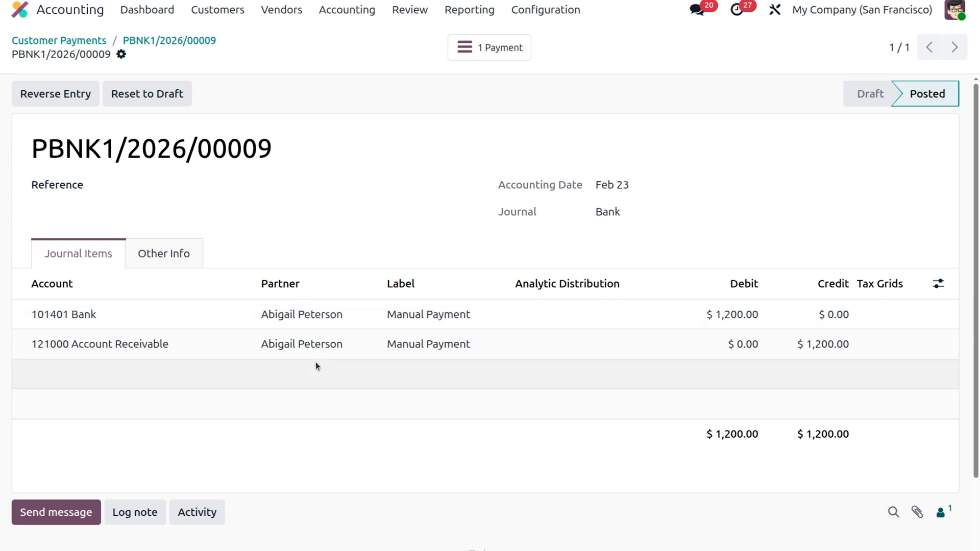
{"action": "left_click", "coordinate": [503, 51]}
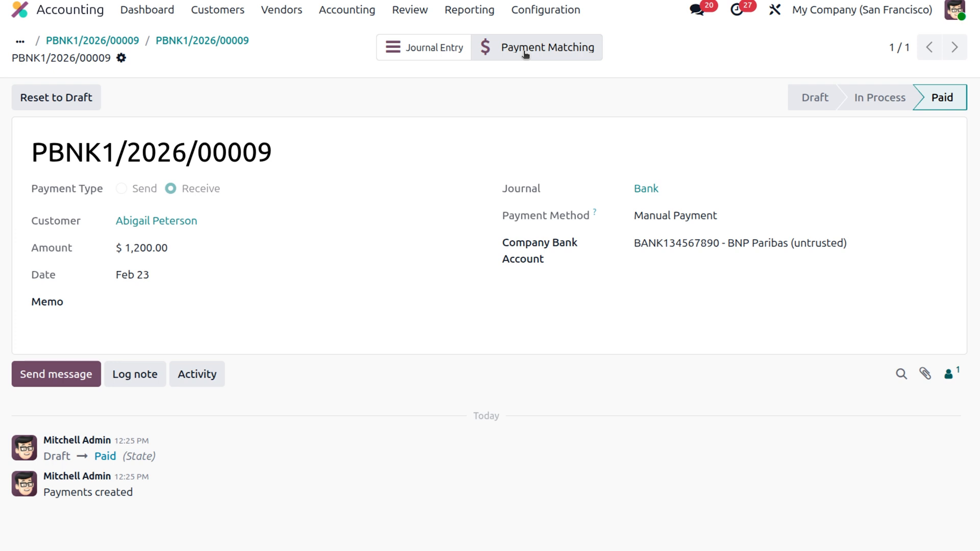
{"action": "left_click", "coordinate": [526, 52]}
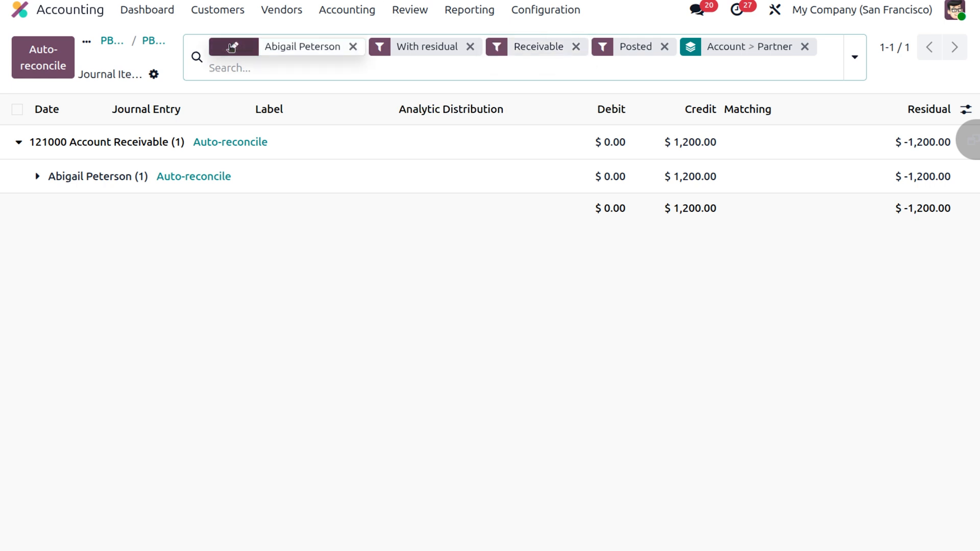
{"action": "left_click", "coordinate": [153, 44]}
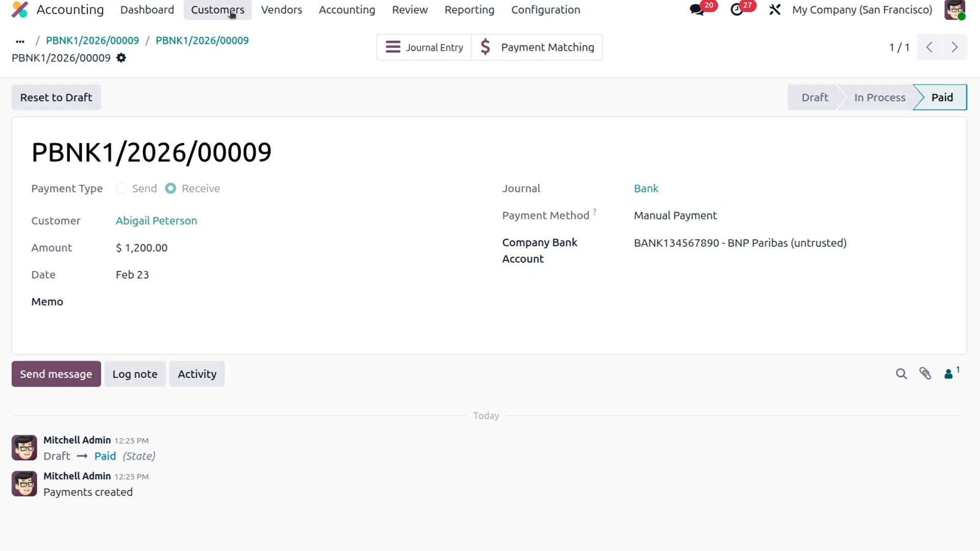
Start a new vendor payment of type Send, select the third listed vendor, and set the amount to $500.00
{"action": "left_click", "coordinate": [288, 11]}
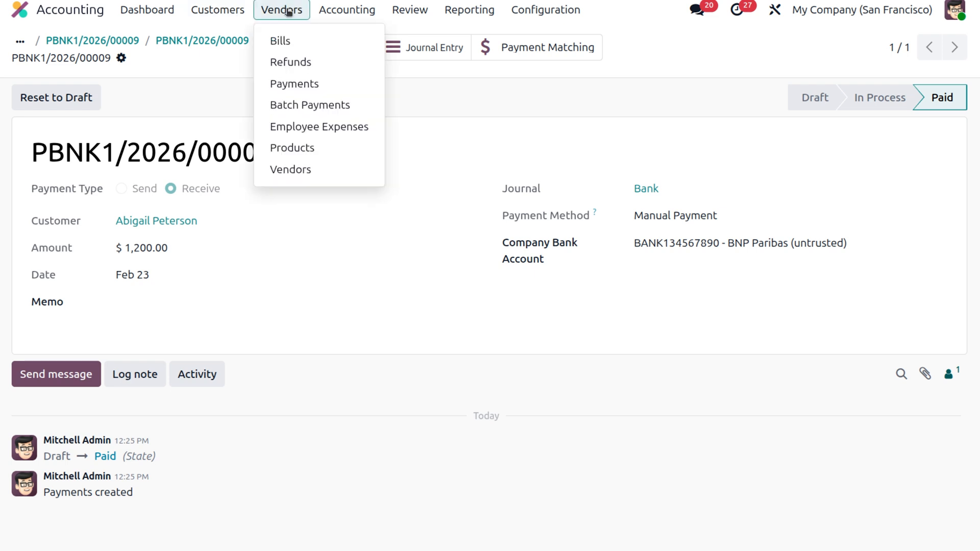
{"action": "left_click", "coordinate": [298, 87]}
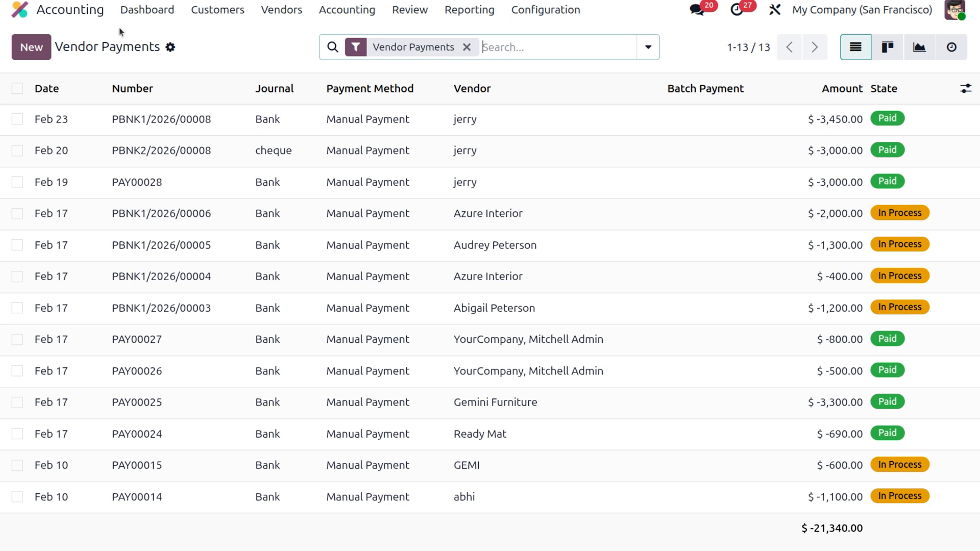
{"action": "left_click", "coordinate": [44, 48]}
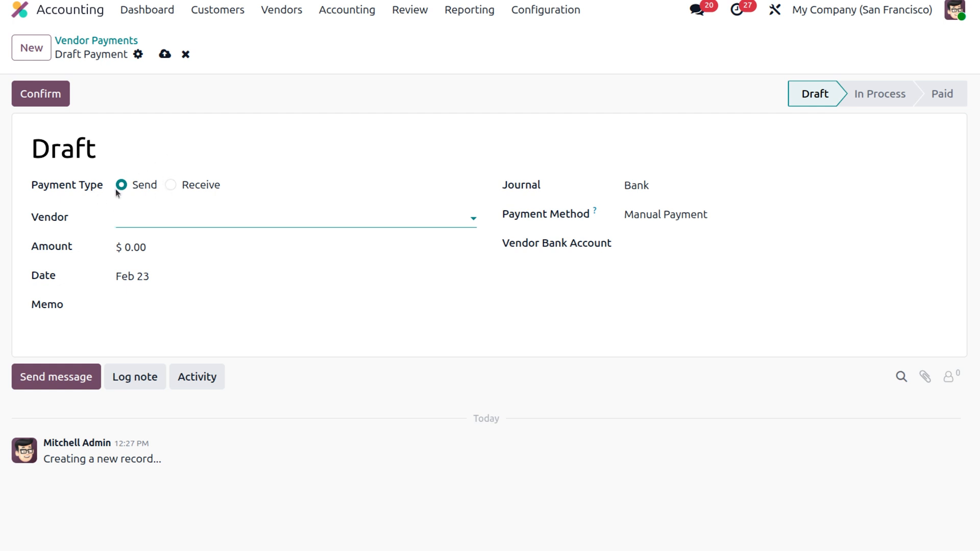
{"action": "left_click", "coordinate": [131, 218]}
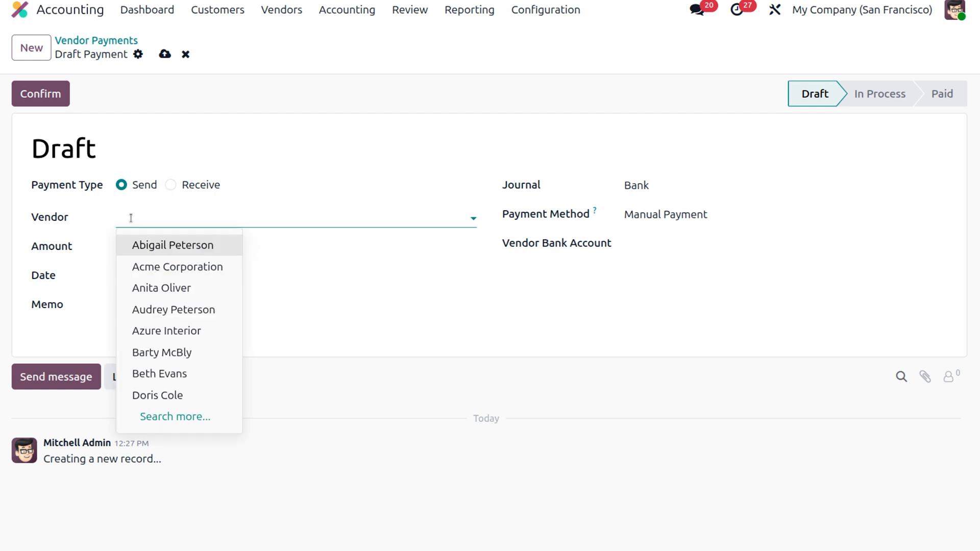
{"action": "left_click", "coordinate": [156, 287]}
{"action": "left_click", "coordinate": [158, 247]}
{"action": "key", "text": "BackSpace"}
{"action": "type", "text": "500"}
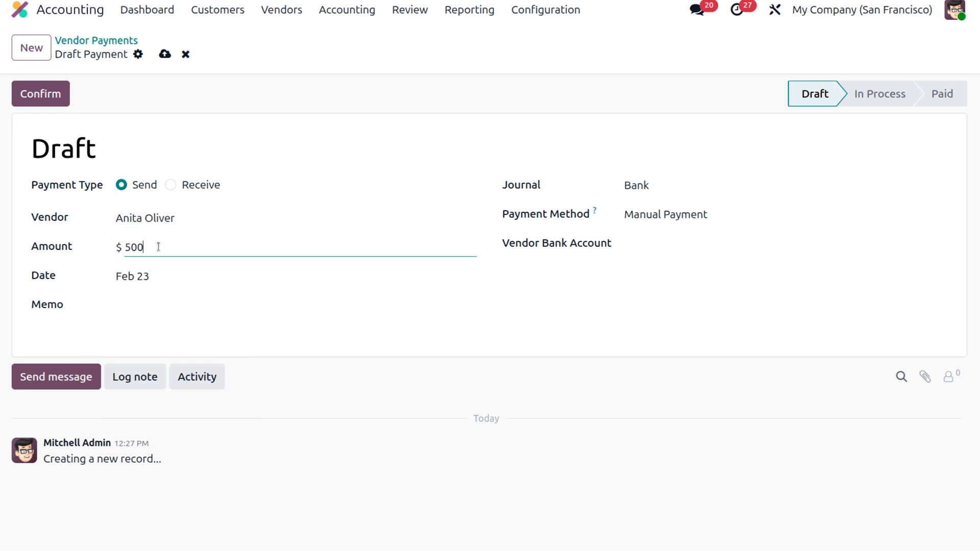
{"action": "left_click", "coordinate": [145, 329]}
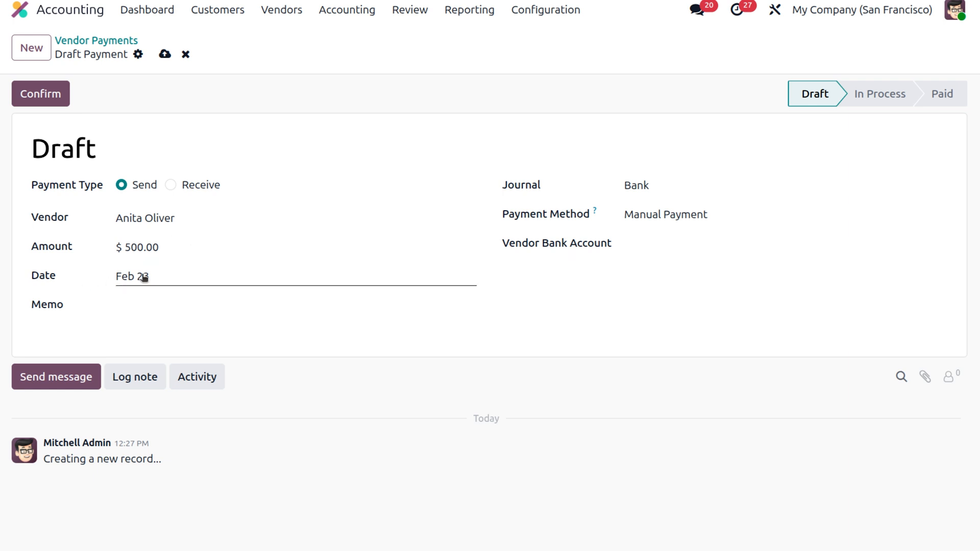
Keep the Bank journal and Manual Payment method on the vendor payment, leave the vendor bank account empty, and confirm it
{"action": "left_click", "coordinate": [671, 192]}
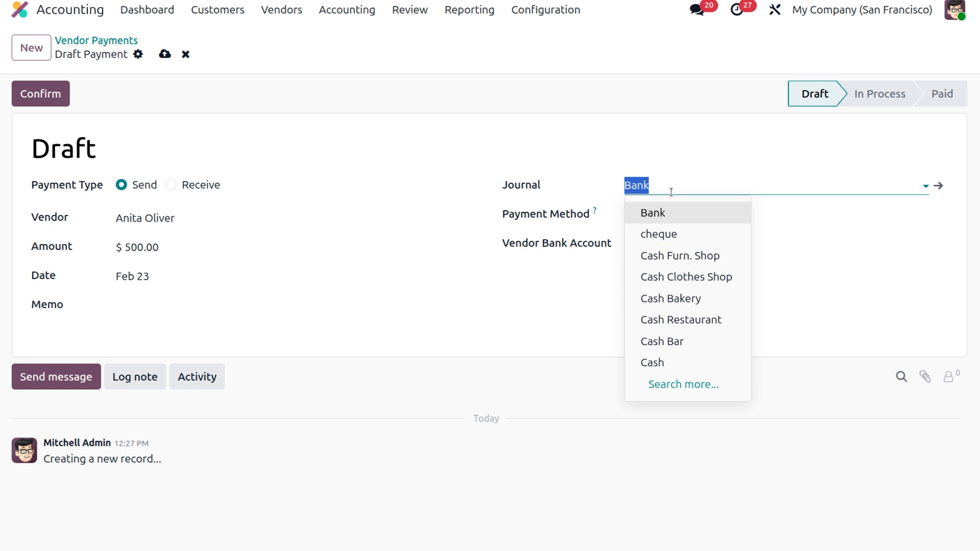
{"action": "left_click", "coordinate": [671, 192]}
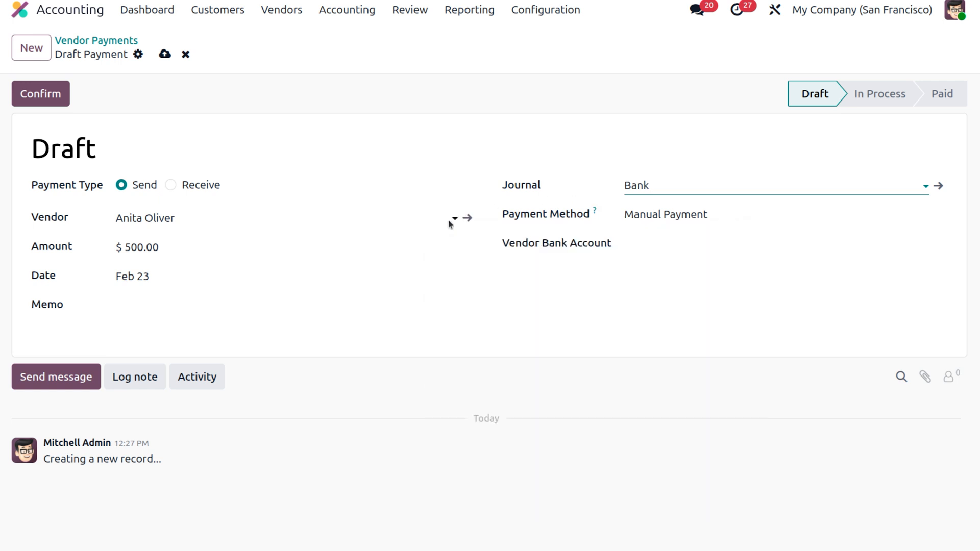
{"action": "left_click", "coordinate": [475, 254]}
{"action": "left_click", "coordinate": [700, 246]}
{"action": "left_click", "coordinate": [699, 246]}
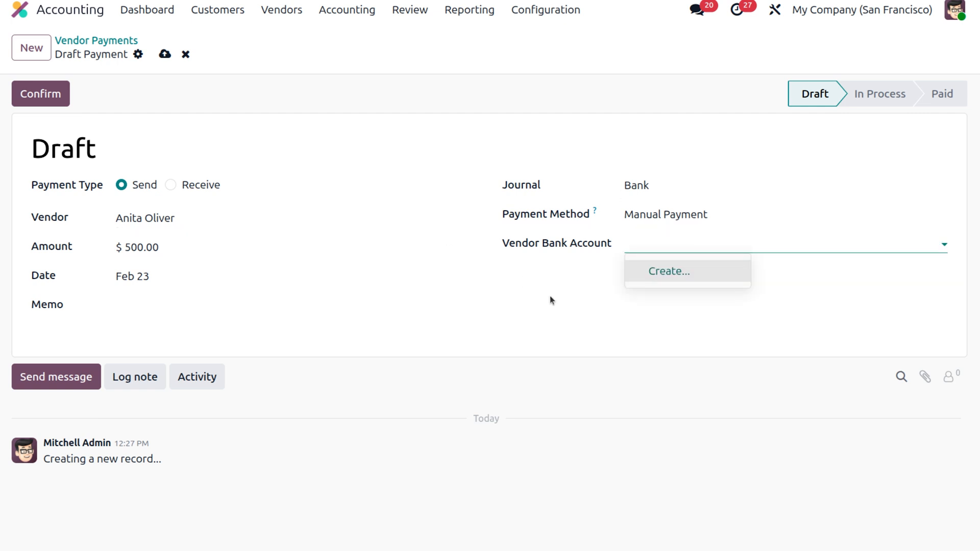
{"action": "left_click", "coordinate": [579, 313]}
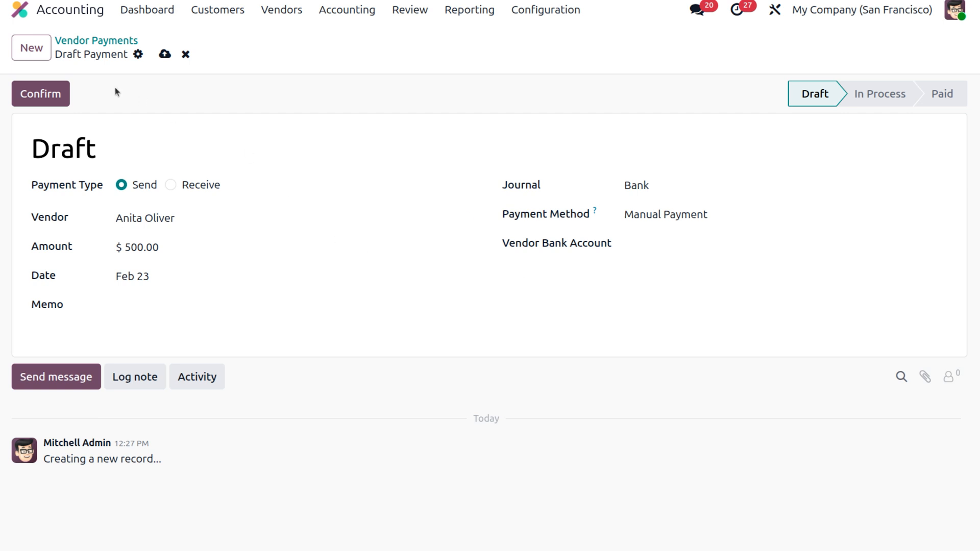
{"action": "left_click", "coordinate": [48, 94]}
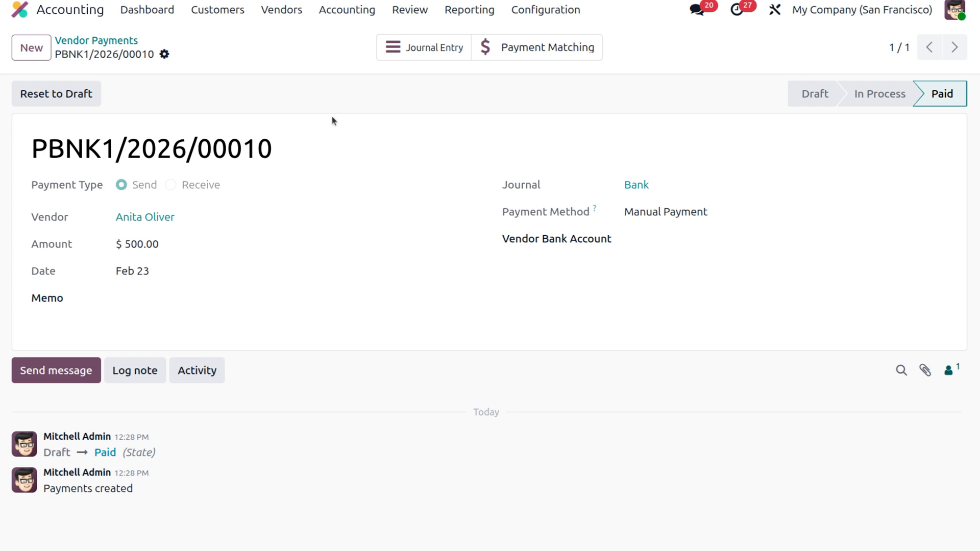
Examine the confirmed vendor payment's journal entry and its payment matching items, and return to the payment
{"action": "left_click", "coordinate": [415, 57]}
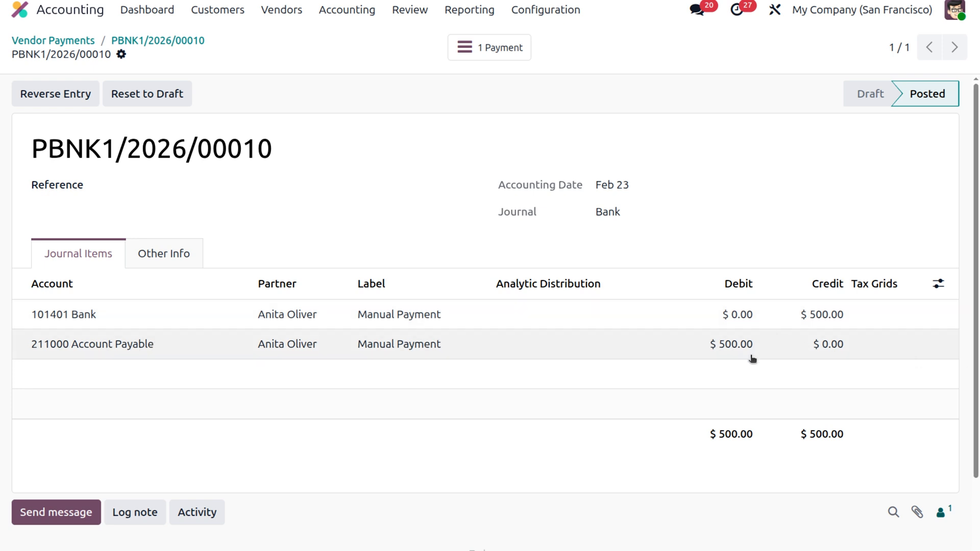
{"action": "left_click", "coordinate": [495, 45]}
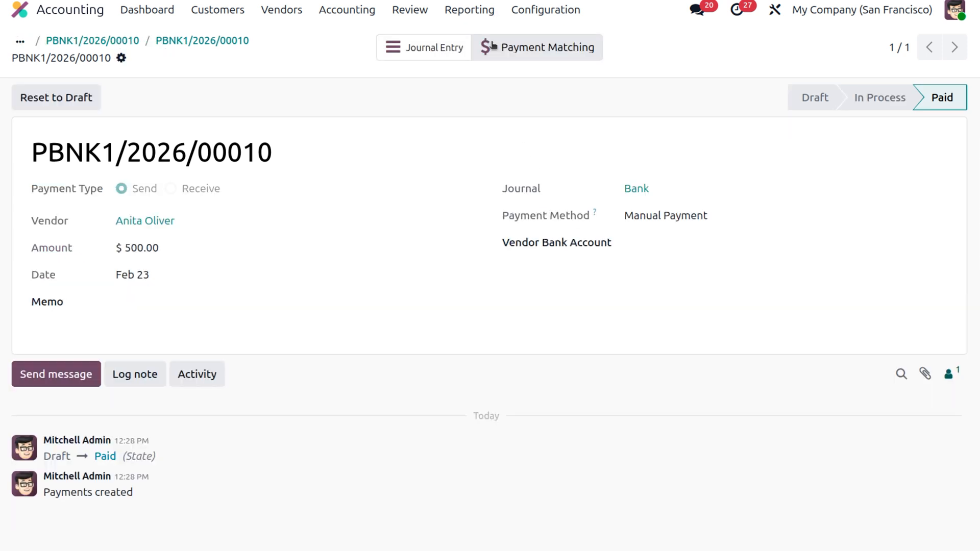
{"action": "left_click", "coordinate": [524, 47]}
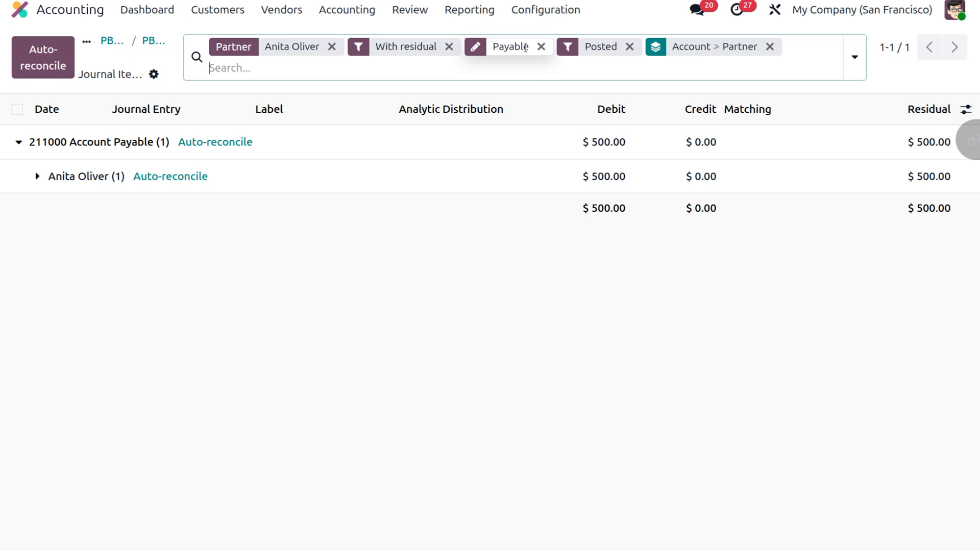
{"action": "left_click", "coordinate": [152, 41]}
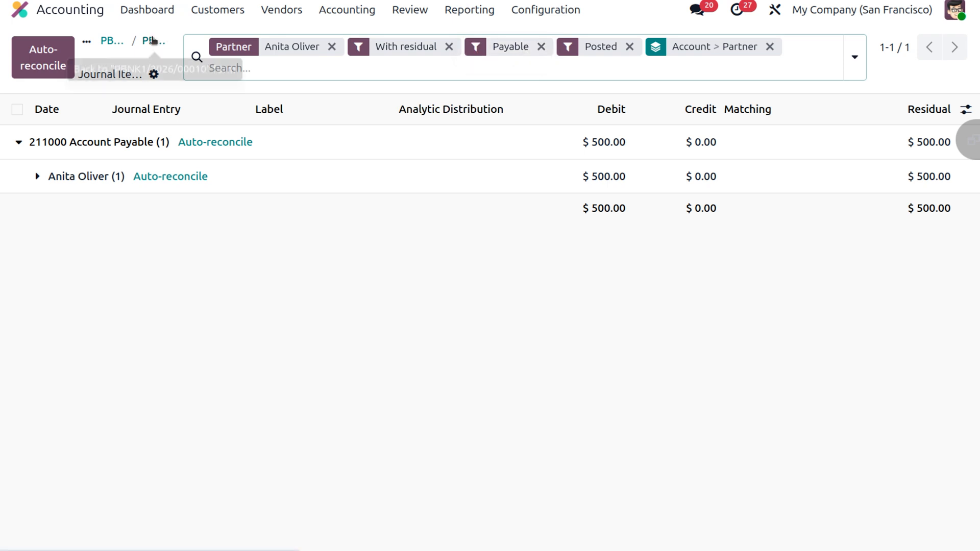